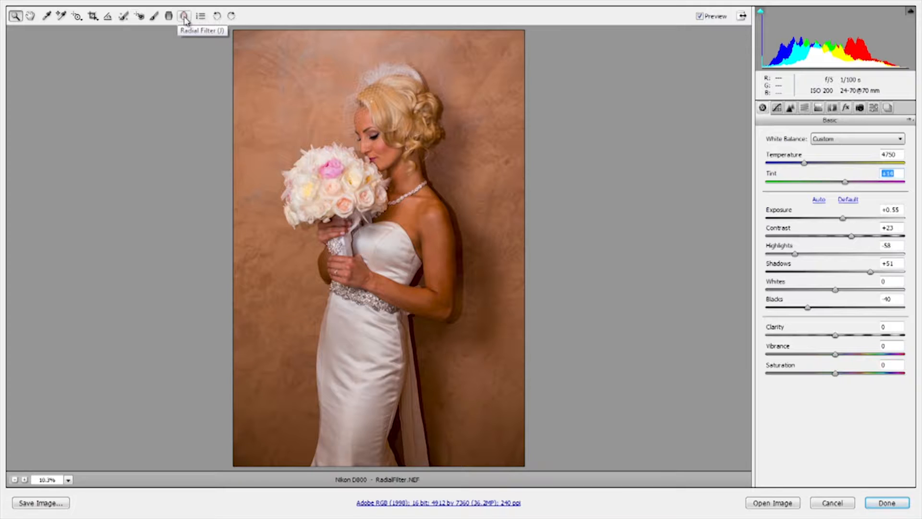
{"action": "left_click", "coordinate": [184, 17]}
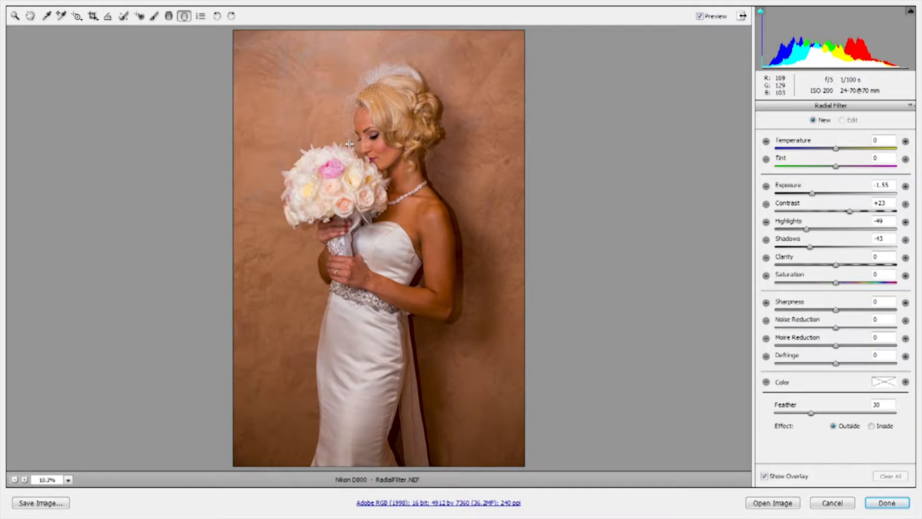
{"action": "left_click", "coordinate": [30, 15]}
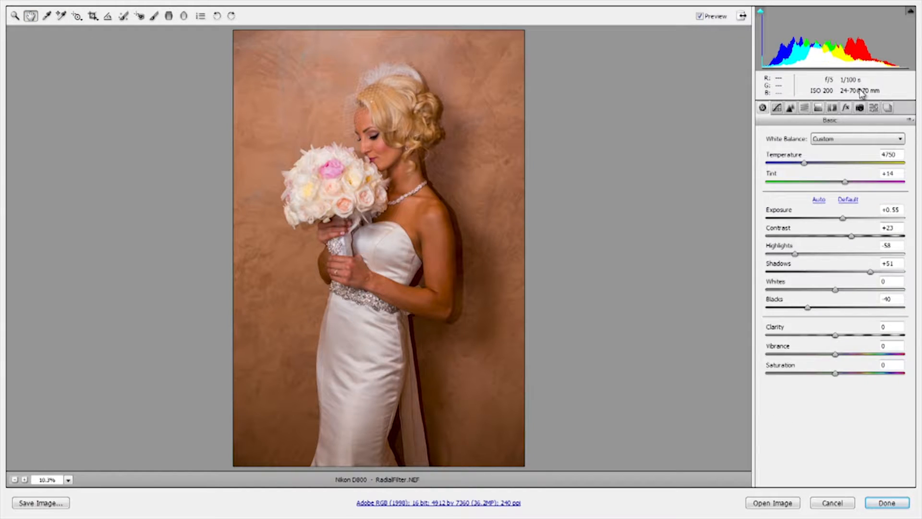
Crop the portrait to the bride's upper body at 3733 by 5600 pixels and set the Lens Vignetting amount to -100.
{"action": "left_click", "coordinate": [834, 109]}
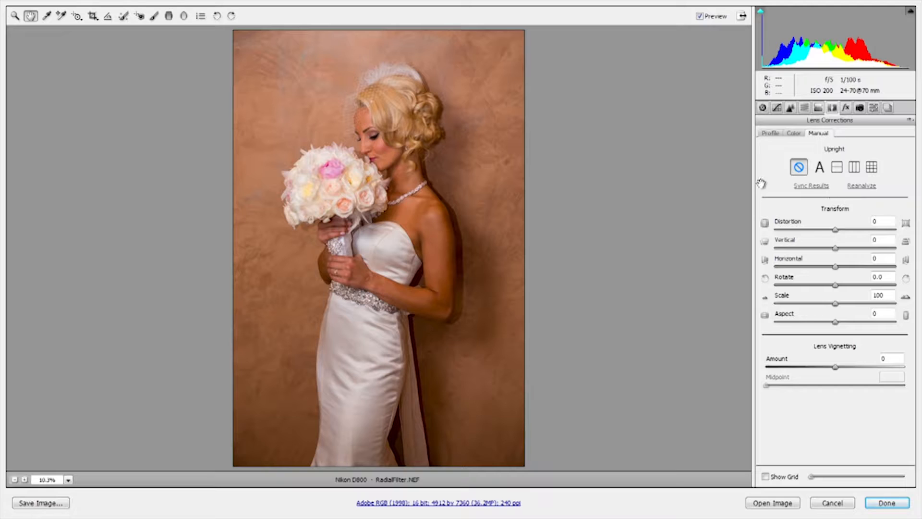
{"action": "left_click", "coordinate": [92, 16]}
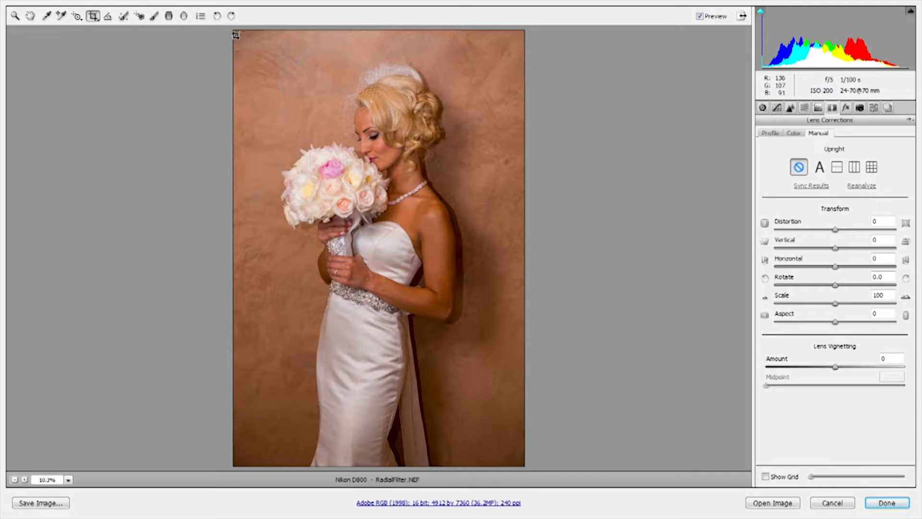
{"action": "left_click_drag", "start_coordinate": [234, 31], "coordinate": [509, 360]}
{"action": "key", "text": "Return"}
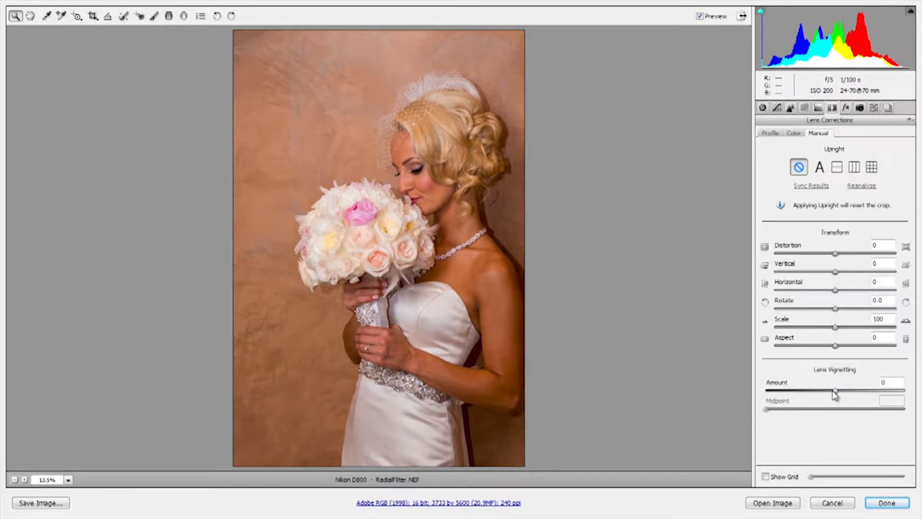
{"action": "left_click_drag", "start_coordinate": [836, 390], "coordinate": [729, 412]}
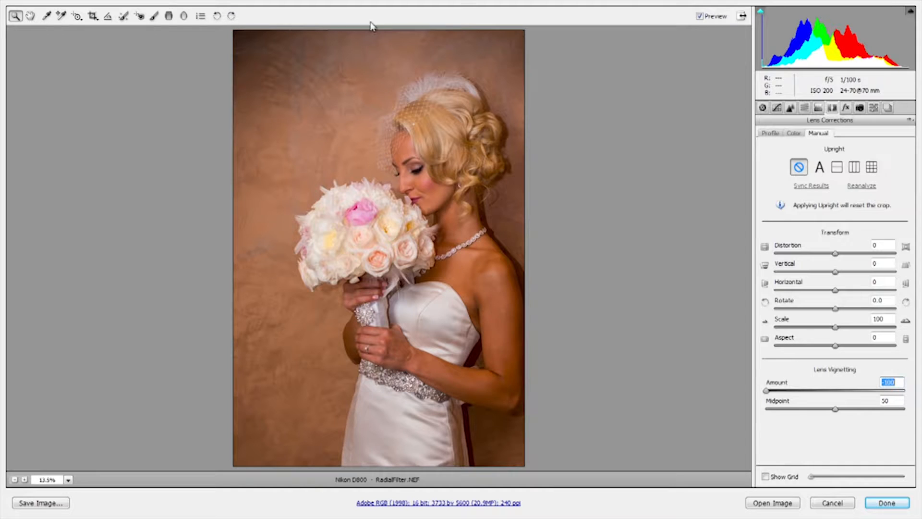
Reset the lens vignetting amount and clear the crop to restore the full portrait.
{"action": "left_click", "coordinate": [94, 15]}
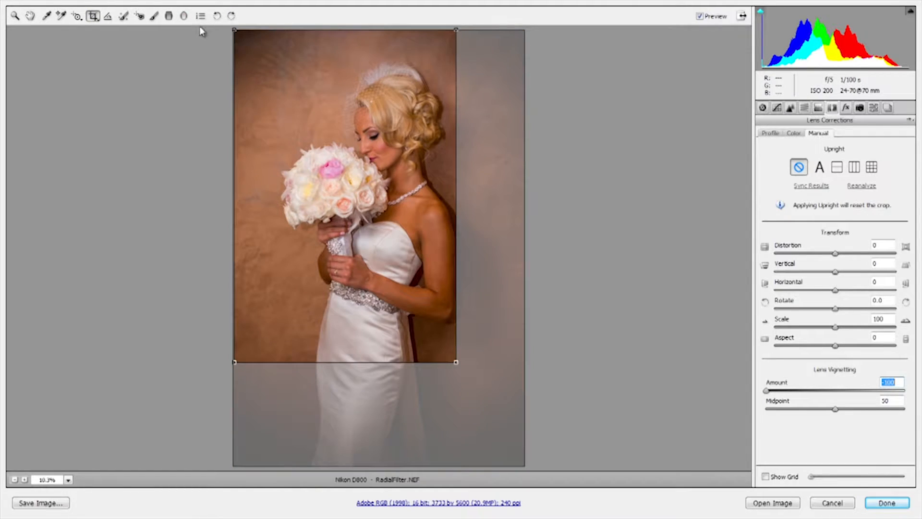
{"action": "key", "text": "BackSpace"}
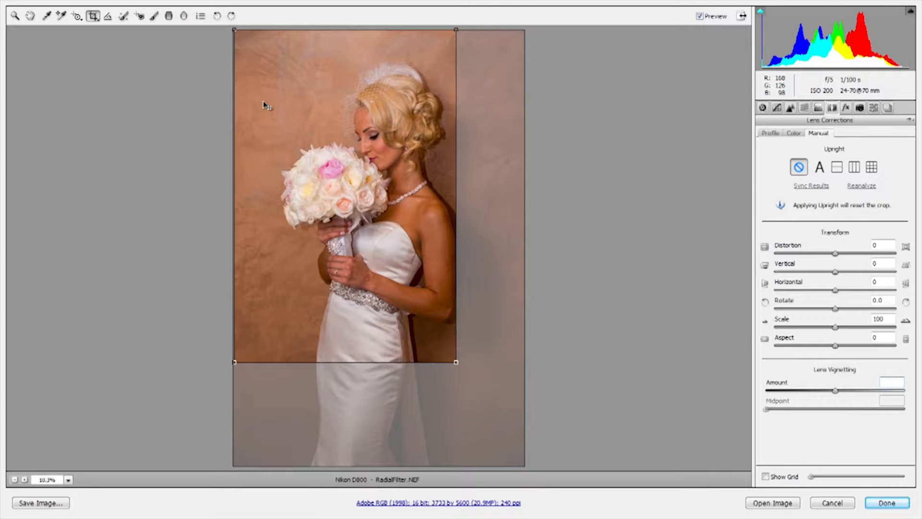
{"action": "key", "text": "Escape"}
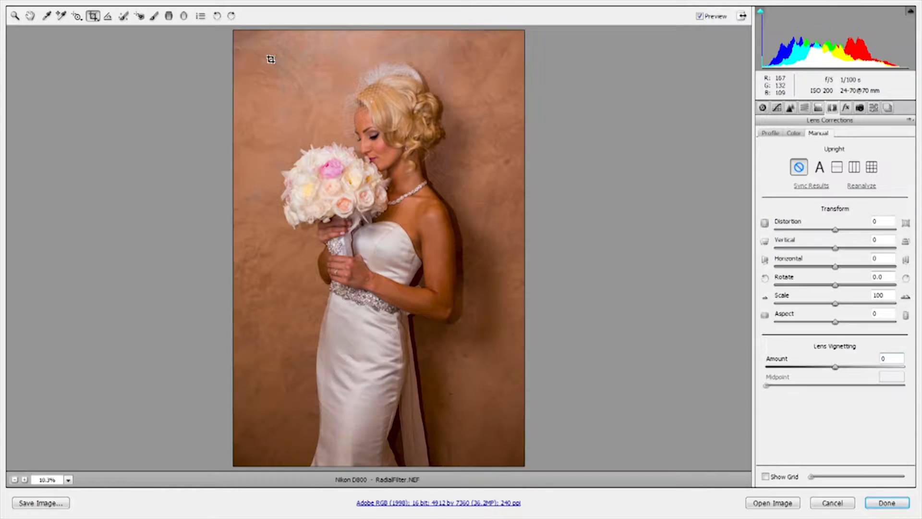
Draw a large elliptical Radial Filter around the bride and bouquet, darkening the outside, and rotate it slightly.
{"action": "left_click", "coordinate": [185, 16]}
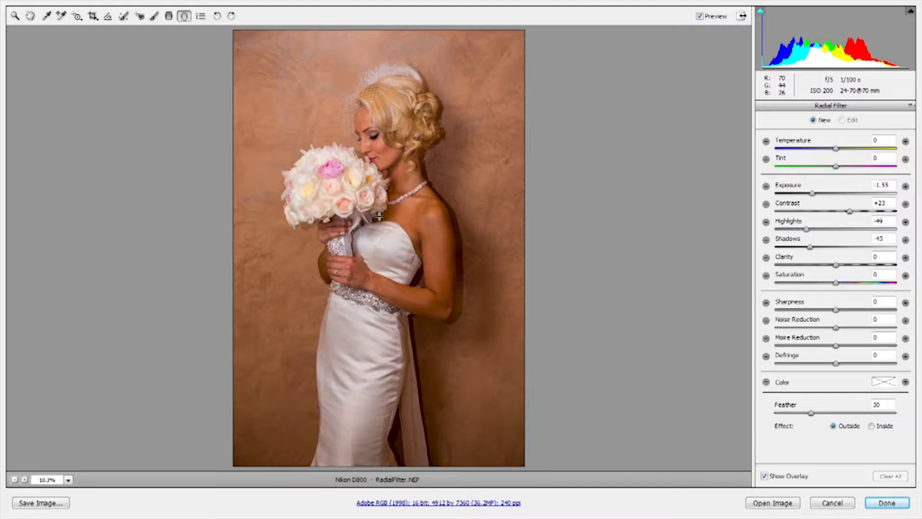
{"action": "left_click_drag", "start_coordinate": [402, 265], "coordinate": [472, 349]}
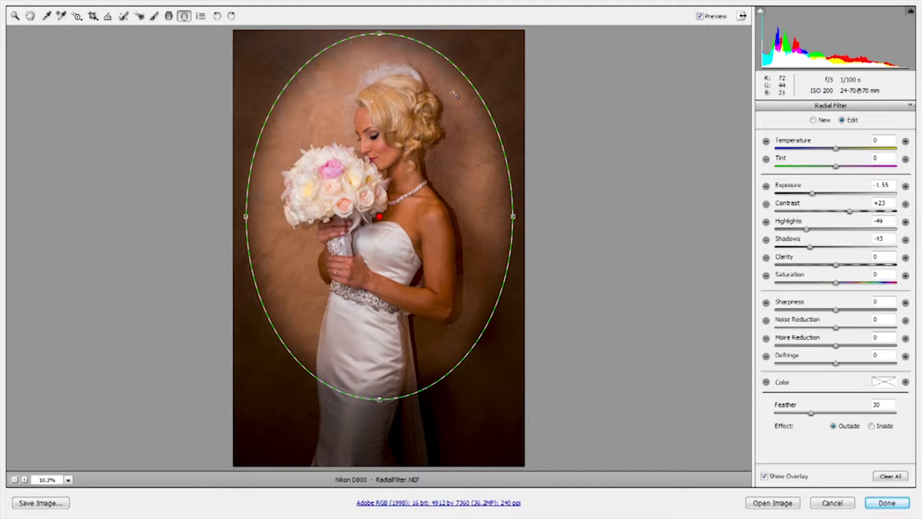
{"action": "mouse_move", "coordinate": [466, 77]}
{"action": "left_mouse_down"}
{"action": "mouse_move", "coordinate": [472, 85]}
{"action": "mouse_move", "coordinate": [458, 76]}
{"action": "left_mouse_up"}
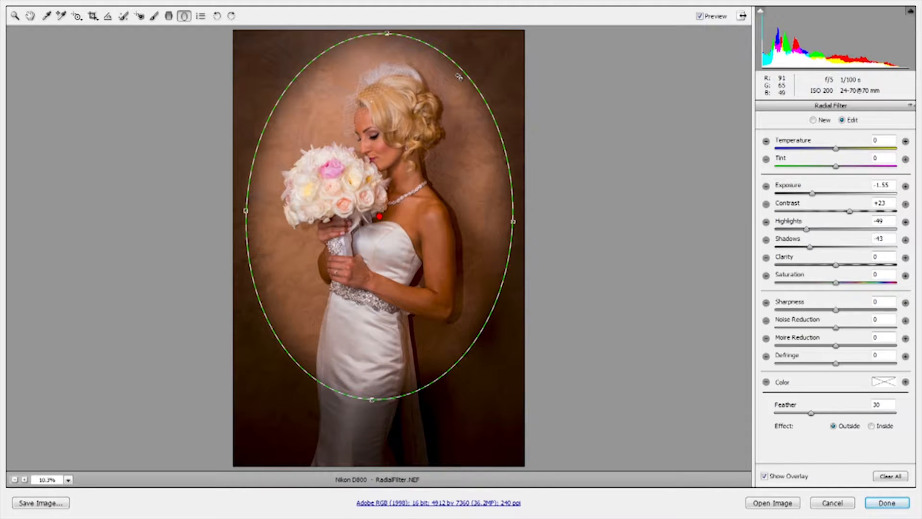
Toggle the radial filter's overlay off and on to inspect the vignette without its outline.
{"action": "left_click", "coordinate": [764, 476]}
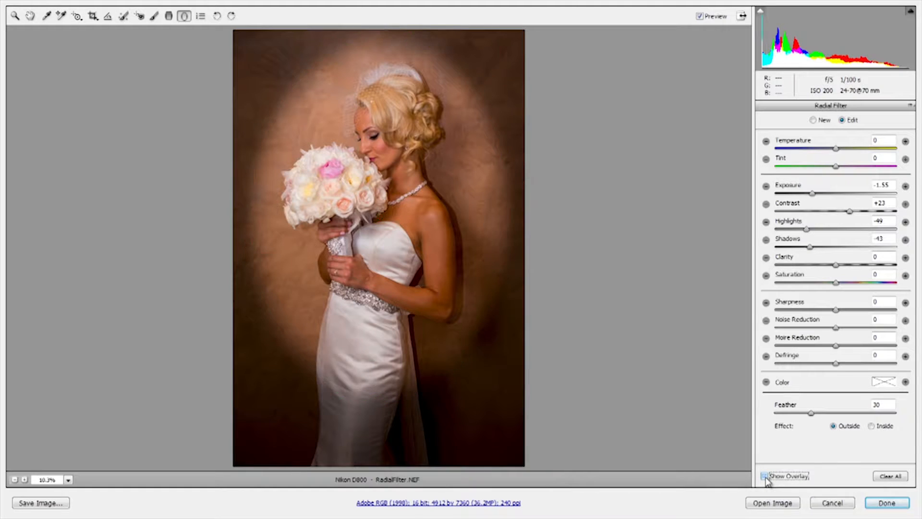
{"action": "left_click", "coordinate": [763, 475]}
{"action": "left_click", "coordinate": [764, 476]}
{"action": "left_click", "coordinate": [764, 476]}
Refine the radial filter with Feather 65 and Exposure -1.60, stretching its ellipse slightly taller.
{"action": "left_click_drag", "start_coordinate": [813, 412], "coordinate": [856, 412]}
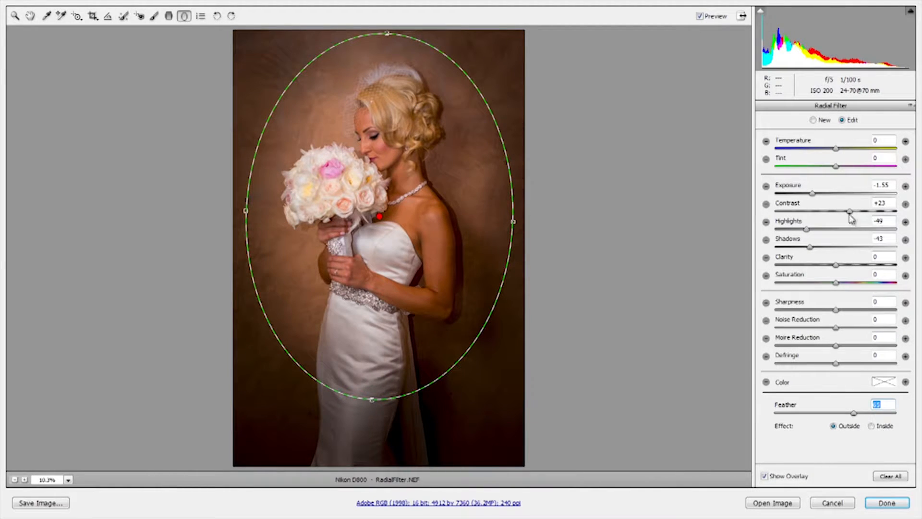
{"action": "mouse_move", "coordinate": [817, 195]}
{"action": "left_mouse_down"}
{"action": "mouse_move", "coordinate": [833, 203]}
{"action": "mouse_move", "coordinate": [813, 199]}
{"action": "left_mouse_up"}
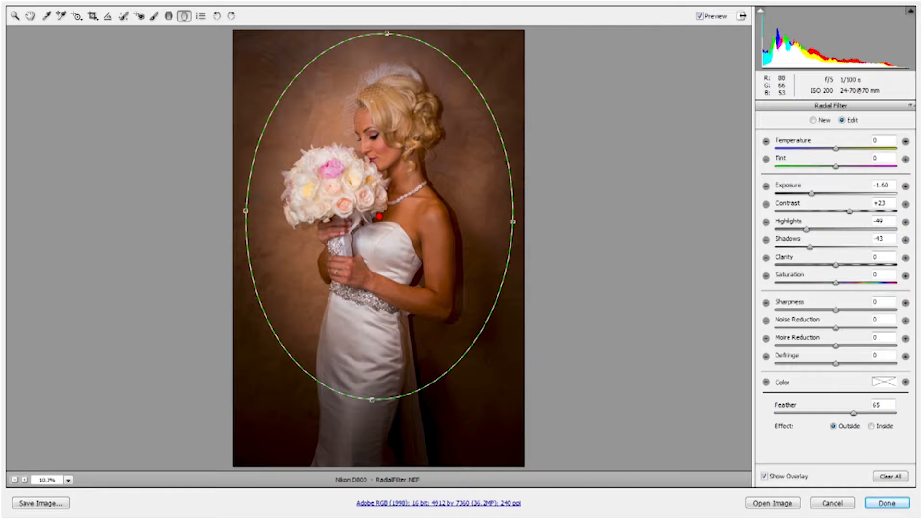
{"action": "left_click_drag", "start_coordinate": [373, 399], "coordinate": [373, 408]}
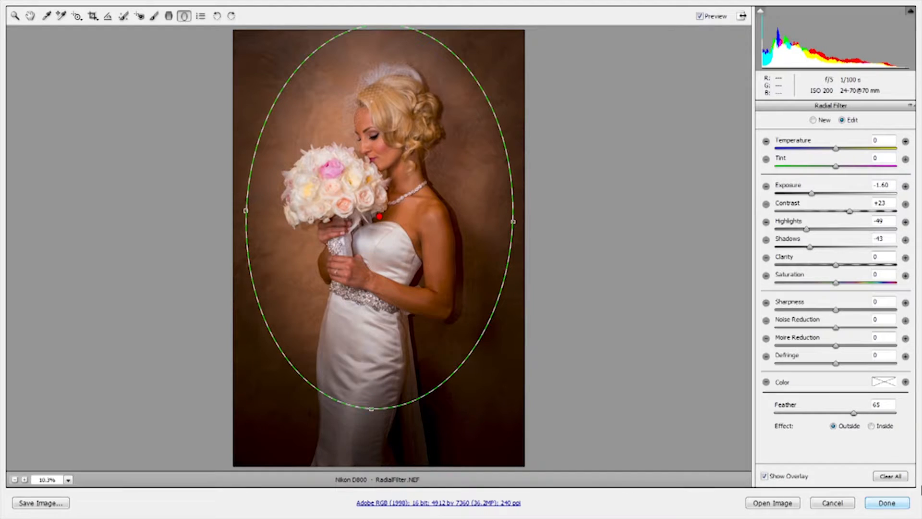
Apply the radial filter's effect Inside a smaller ellipse moved over the bouquet, and raise its exposure.
{"action": "left_click", "coordinate": [872, 426]}
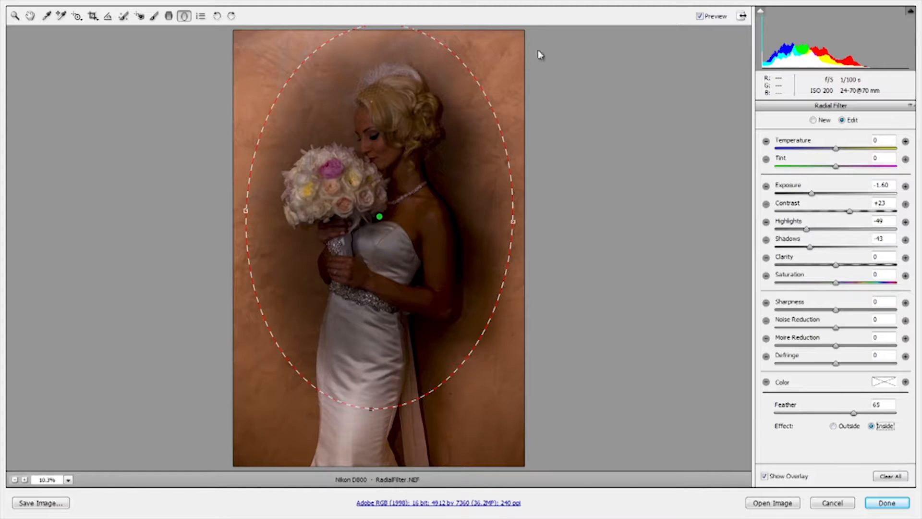
{"action": "left_click_drag", "start_coordinate": [445, 121], "coordinate": [315, 198]}
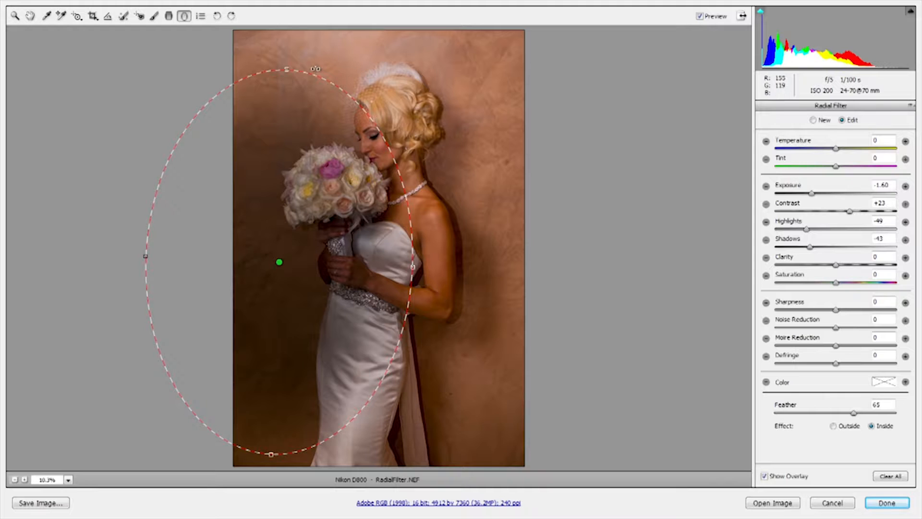
{"action": "left_click_drag", "start_coordinate": [287, 73], "coordinate": [265, 166]}
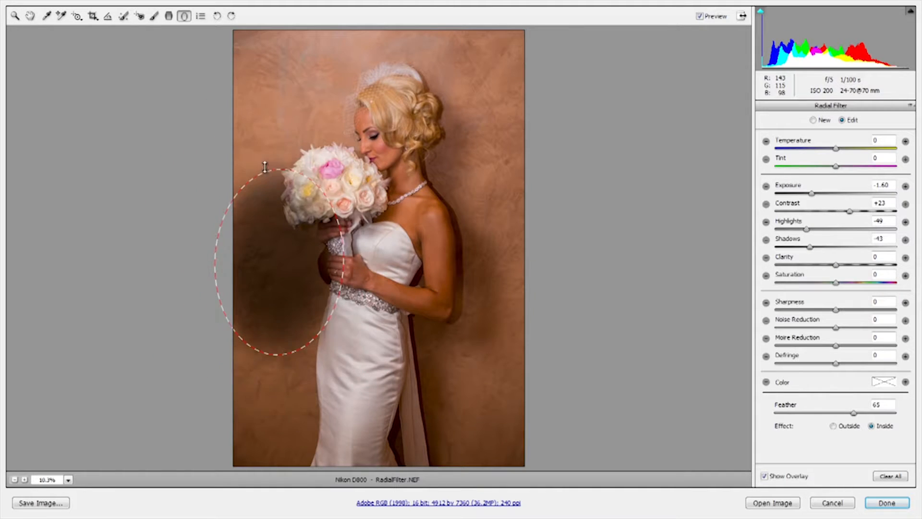
{"action": "left_click_drag", "start_coordinate": [298, 225], "coordinate": [341, 175]}
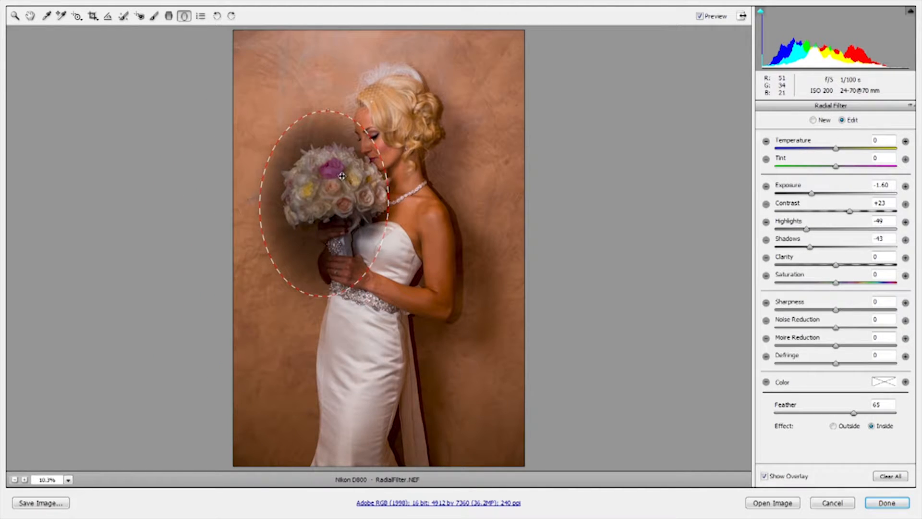
{"action": "left_click_drag", "start_coordinate": [811, 193], "coordinate": [832, 197]}
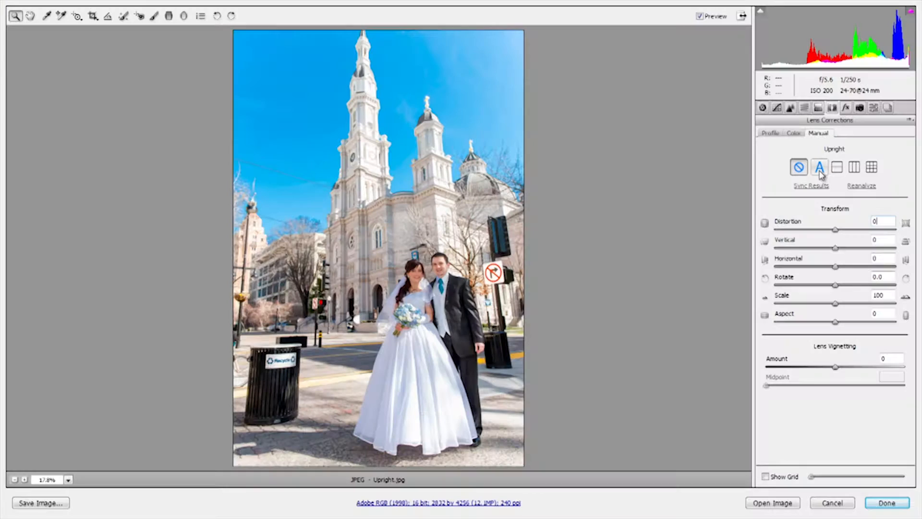
Straighten the church photo by trying Auto and applying Vertical Upright, and rotate it +0.5 against the grid.
{"action": "left_click", "coordinate": [820, 170]}
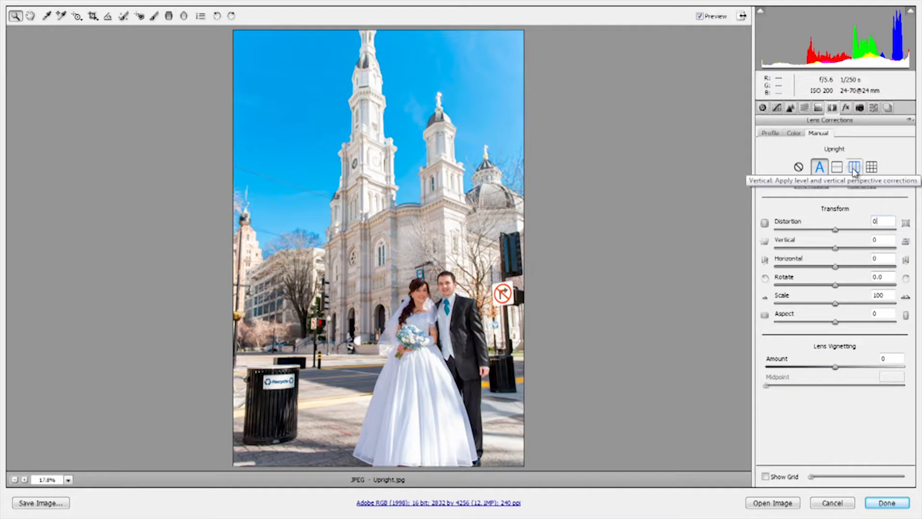
{"action": "left_click", "coordinate": [854, 168]}
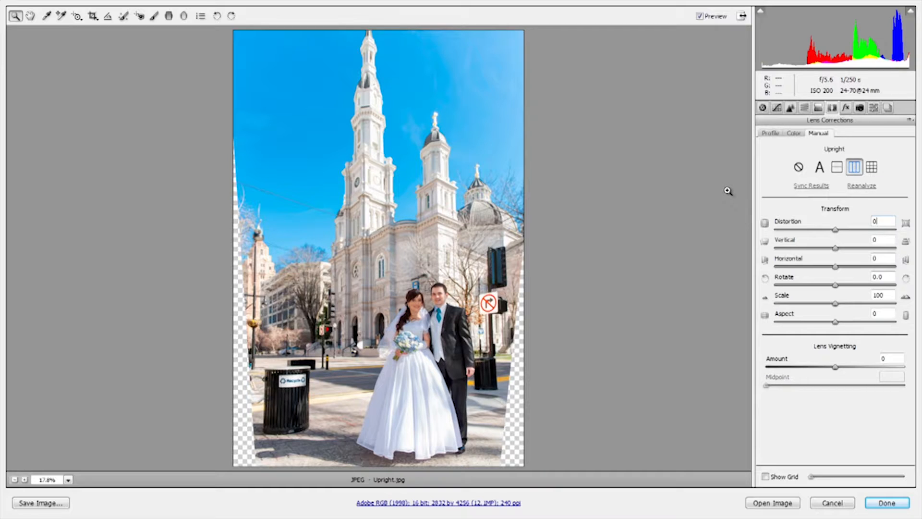
{"action": "left_click", "coordinate": [766, 476]}
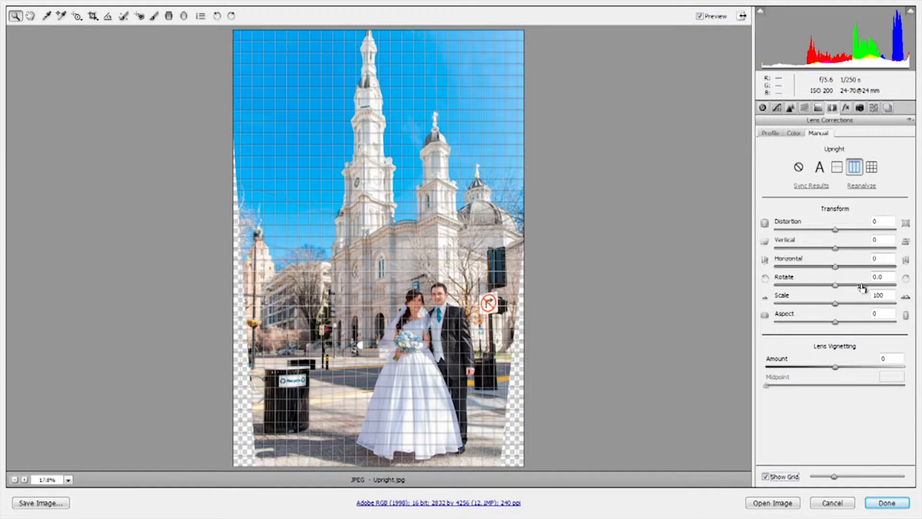
{"action": "left_click_drag", "start_coordinate": [836, 285], "coordinate": [839, 285]}
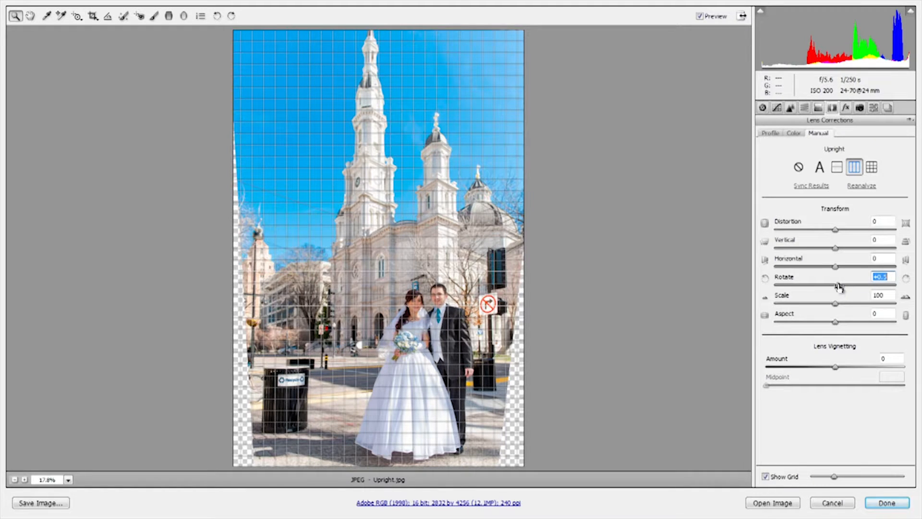
Crop away the transparent edges to 2359 by 3539 pixels, keeping the couple's feet in frame, and hide the grid.
{"action": "left_click", "coordinate": [92, 16]}
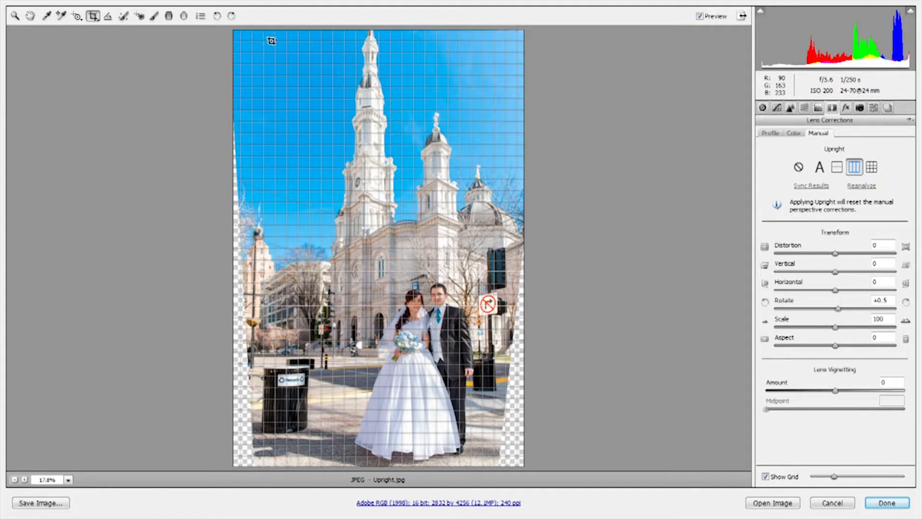
{"action": "left_click_drag", "start_coordinate": [253, 35], "coordinate": [598, 503]}
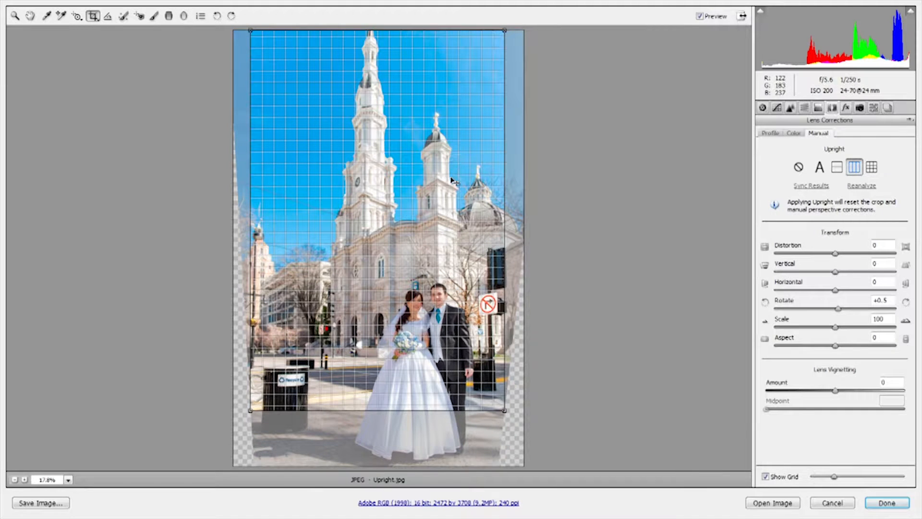
{"action": "left_click_drag", "start_coordinate": [503, 30], "coordinate": [493, 48]}
{"action": "left_click_drag", "start_coordinate": [414, 180], "coordinate": [441, 251]}
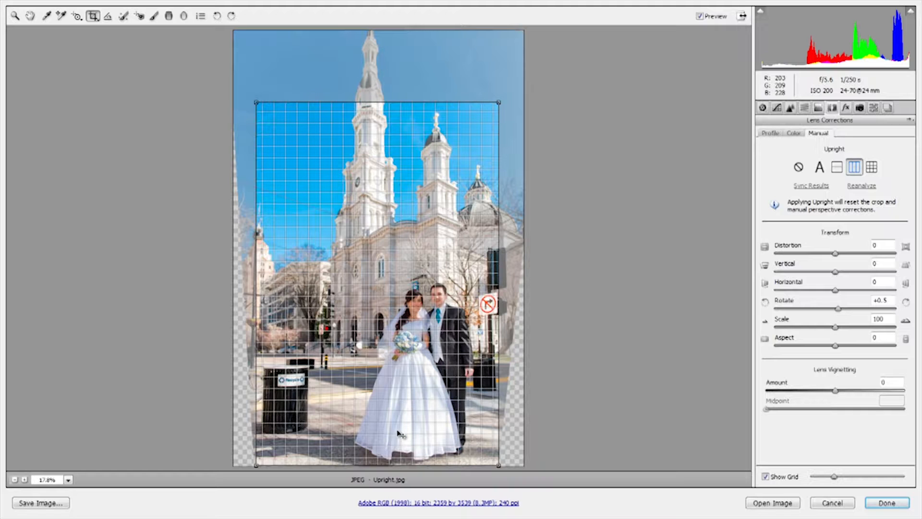
{"action": "key", "text": "z"}
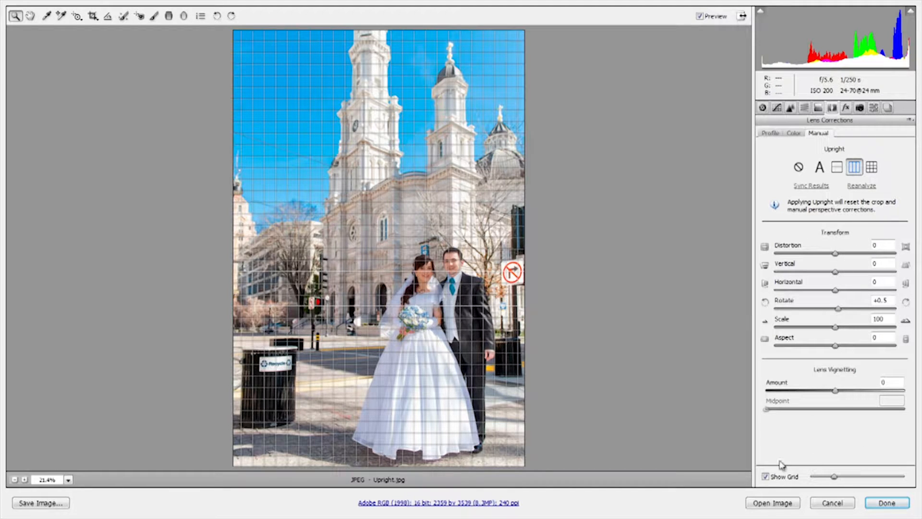
{"action": "left_click", "coordinate": [765, 477]}
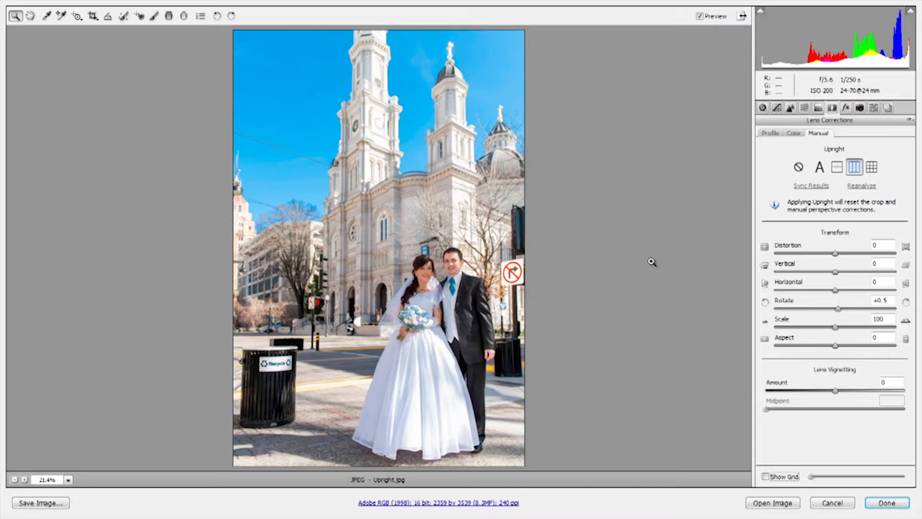
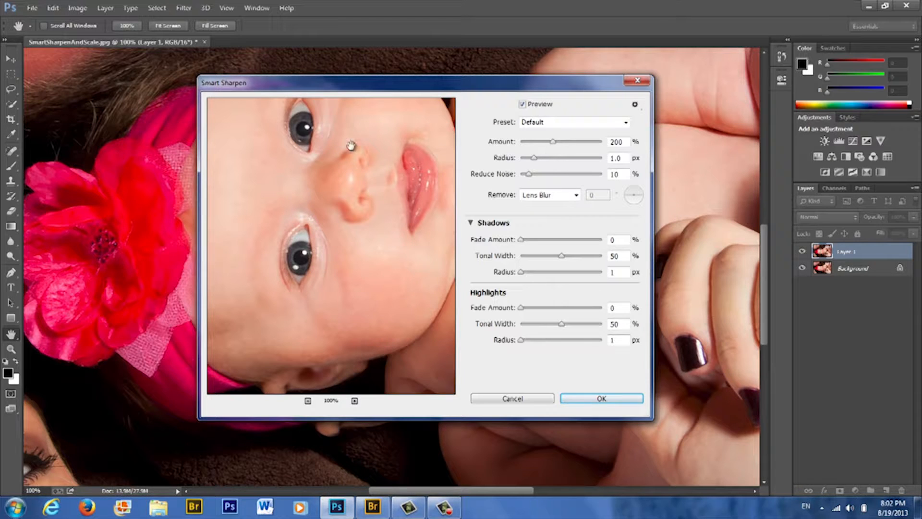
Enlarge the Smart Sharpen dialog and center the baby's face in its preview.
{"action": "left_click_drag", "start_coordinate": [361, 87], "coordinate": [386, 86]}
{"action": "left_click_drag", "start_coordinate": [221, 422], "coordinate": [135, 411]}
{"action": "left_click_drag", "start_coordinate": [282, 188], "coordinate": [283, 192]}
{"action": "left_click_drag", "start_coordinate": [350, 206], "coordinate": [346, 212]}
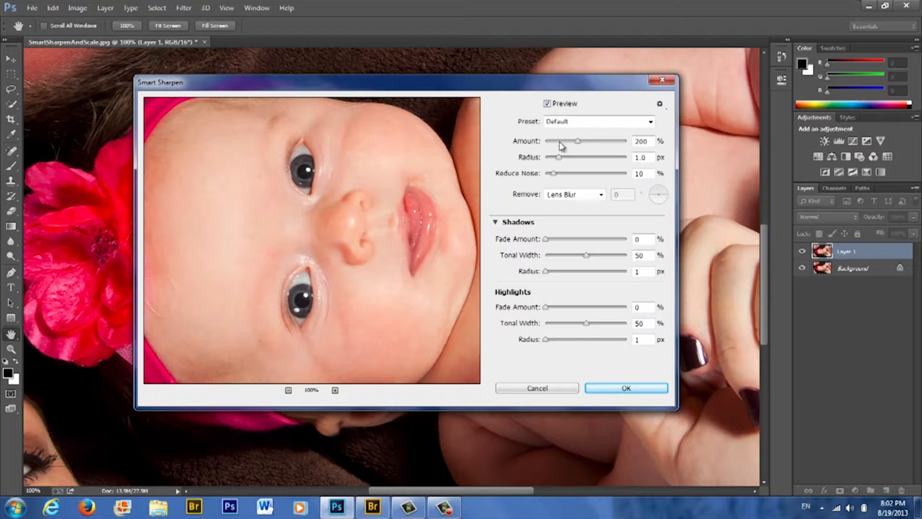
Set the Smart Sharpen amount to 316% and radius to 2.5 px, checking the baby's face in the preview.
{"action": "left_click_drag", "start_coordinate": [579, 142], "coordinate": [594, 144]}
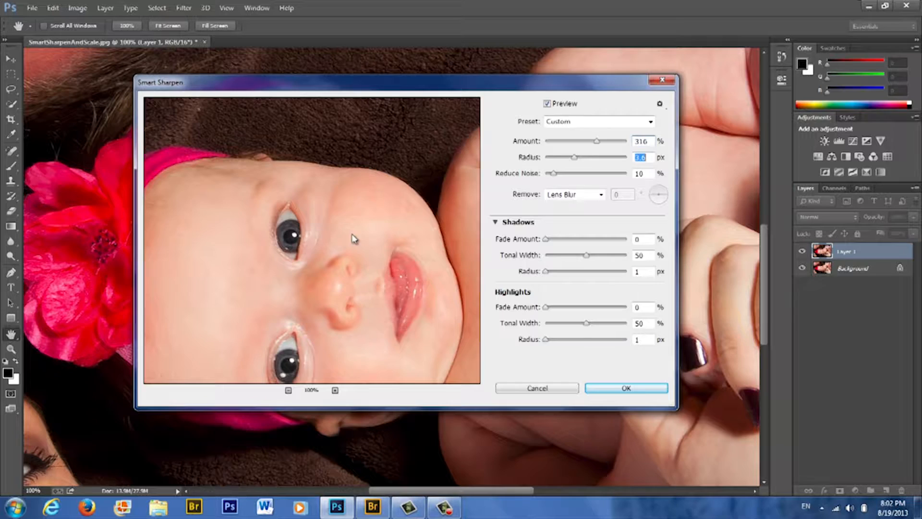
{"action": "left_click_drag", "start_coordinate": [354, 241], "coordinate": [395, 204]}
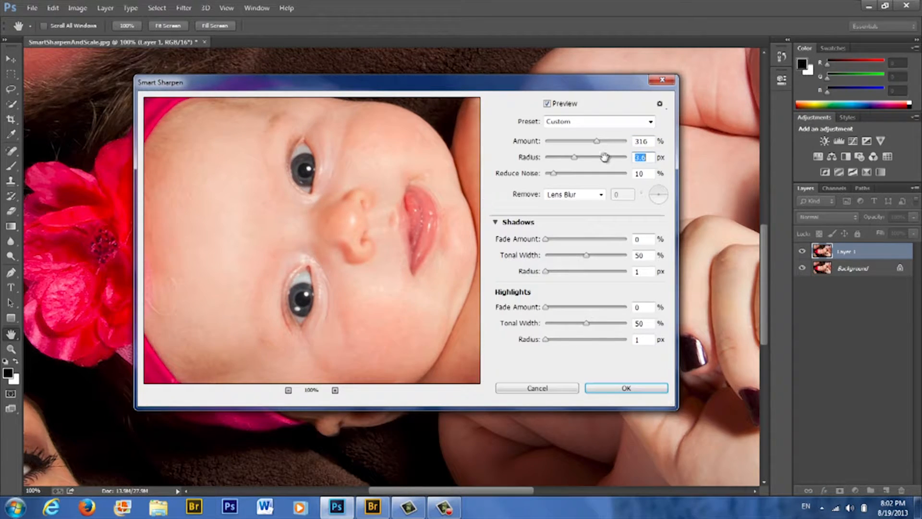
{"action": "left_click", "coordinate": [564, 158]}
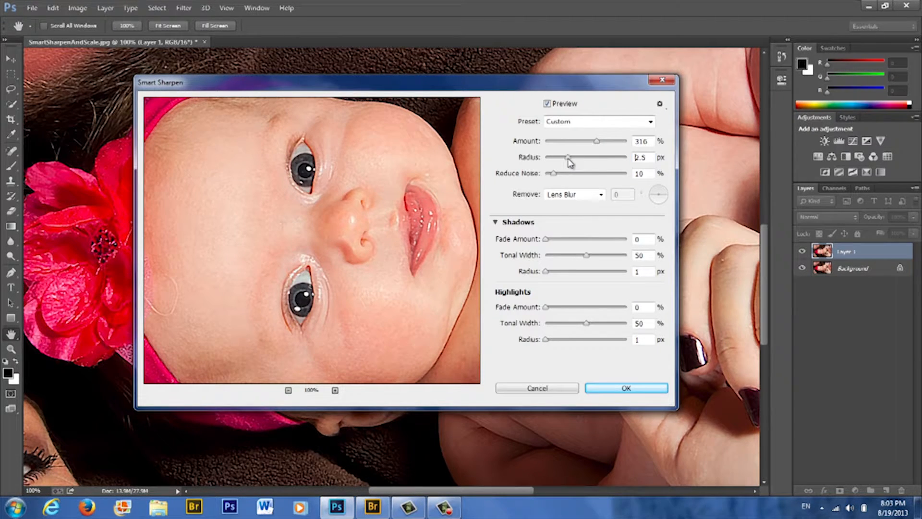
Set the Smart Sharpen amount to 124% and radius to 2.1 px, apply the filter and check the photo at full view and 100%.
{"action": "left_click", "coordinate": [575, 141]}
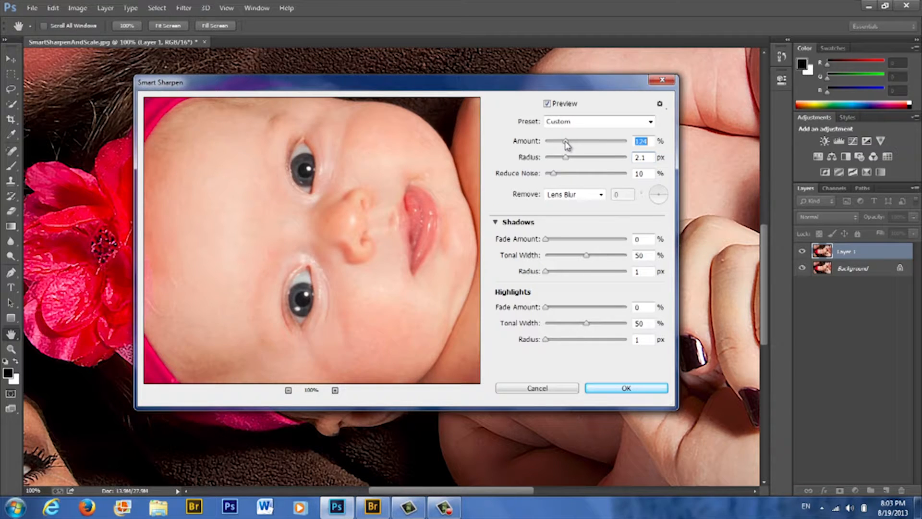
{"action": "left_click", "coordinate": [625, 389]}
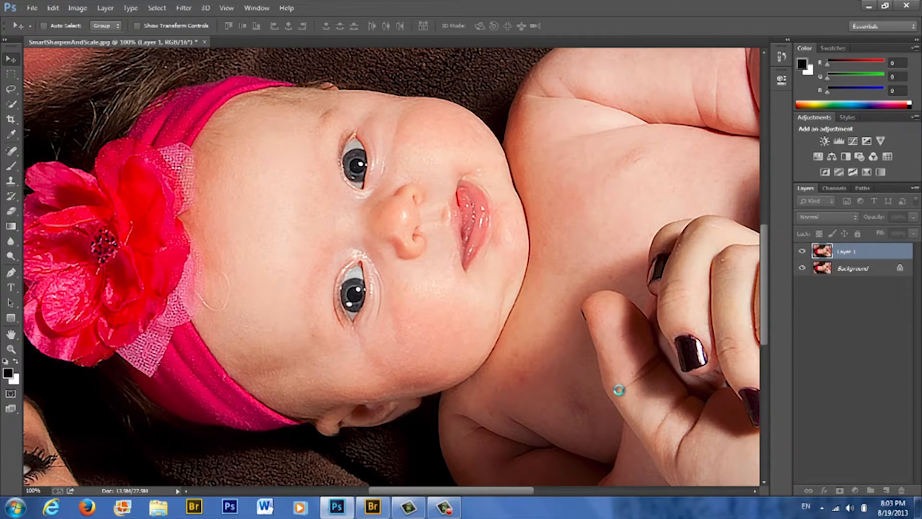
{"action": "key", "text": "ctrl+0"}
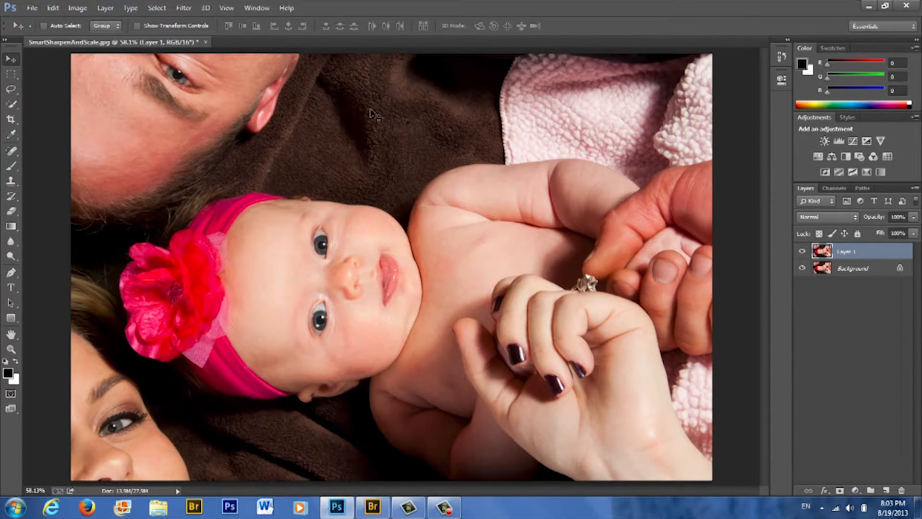
{"action": "key", "text": "ctrl+1"}
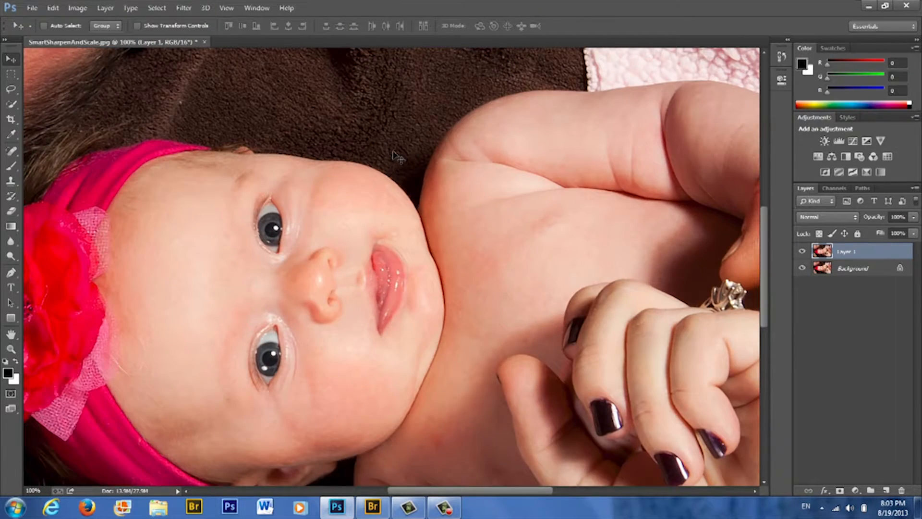
Add a layer mask to the sharpened layer and prepare a 600 px black brush for painting on it.
{"action": "left_click_drag", "start_coordinate": [256, 125], "coordinate": [555, 372]}
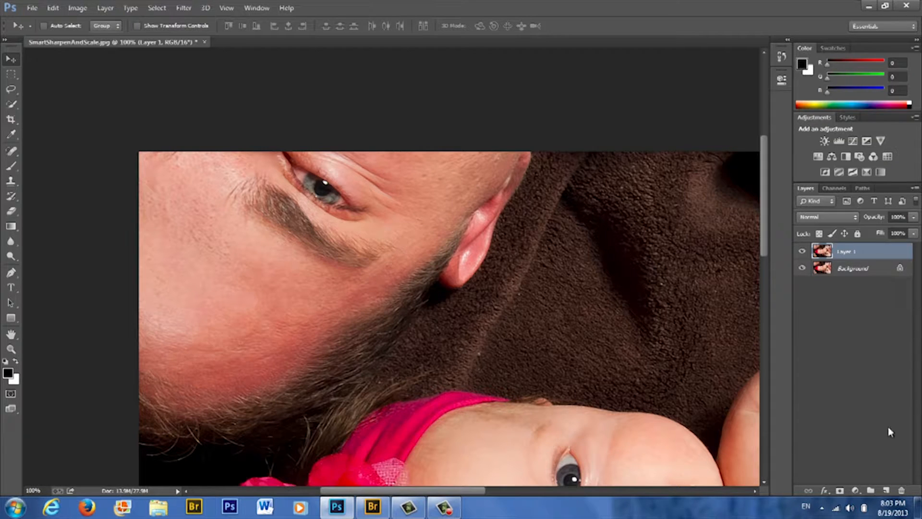
{"action": "left_click", "coordinate": [840, 491]}
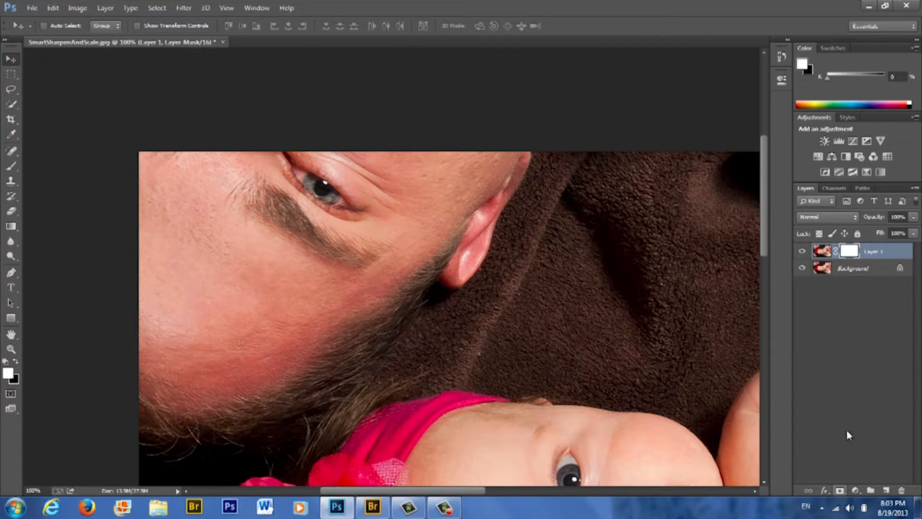
{"action": "key", "text": "b"}
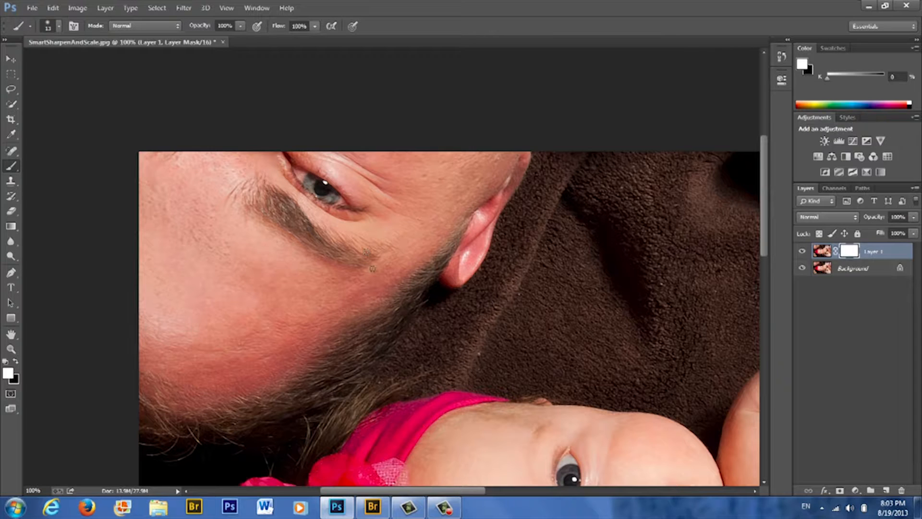
{"action": "key", "text": "bracketright"}
{"action": "key", "text": "bracketright"}
{"action": "key", "text": "bracketright"}
{"action": "key", "text": "bracketright"}
{"action": "key", "text": "bracketright"}
{"action": "key", "text": "bracketright"}
{"action": "key", "text": "bracketright"}
{"action": "key", "text": "bracketright"}
{"action": "key", "text": "bracketright"}
{"action": "key", "text": "bracketright"}
{"action": "key", "text": "bracketright"}
{"action": "key", "text": "bracketright"}
{"action": "key", "text": "bracketright"}
{"action": "key", "text": "bracketright"}
{"action": "key", "text": "bracketright"}
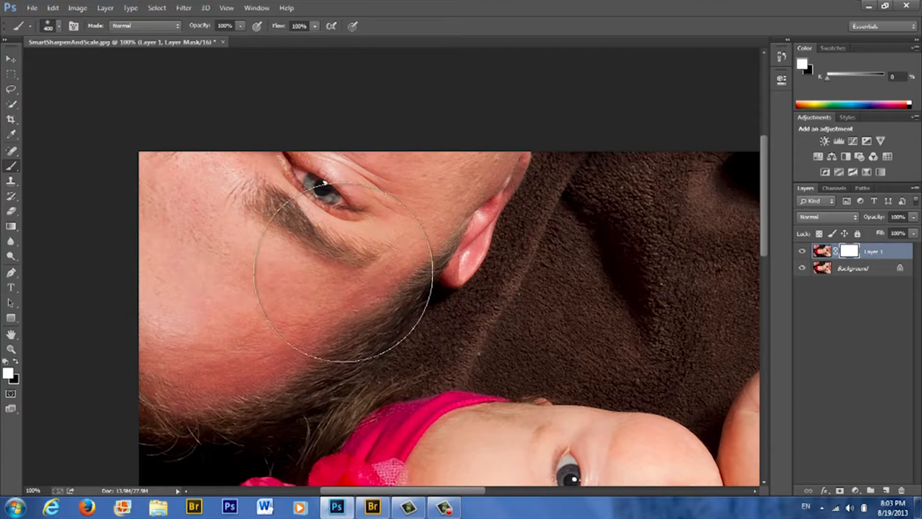
{"action": "key", "text": "x"}
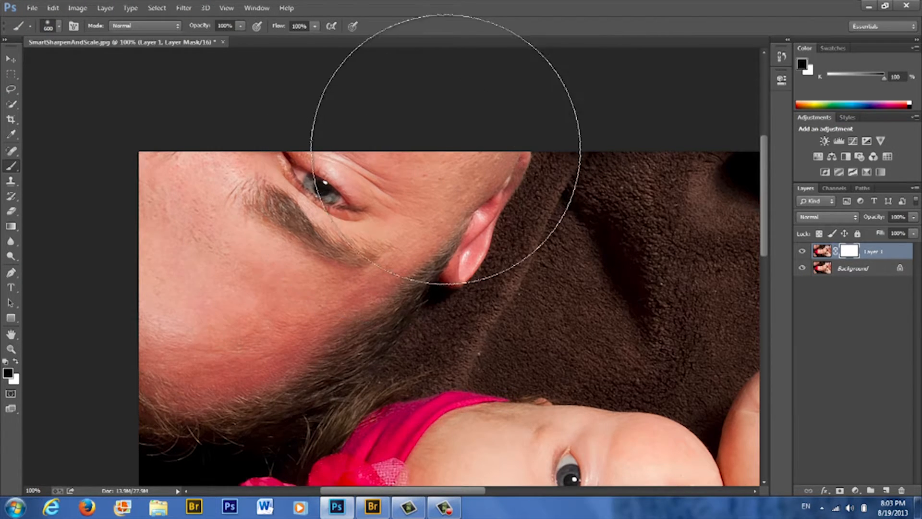
Paint black on the mask along the photo's edges, over the man's face, the blankets and the woman's face, to hide the sharpening there.
{"action": "mouse_move", "coordinate": [308, 221]}
{"action": "left_mouse_down"}
{"action": "mouse_move", "coordinate": [488, 176]}
{"action": "mouse_move", "coordinate": [539, 219]}
{"action": "mouse_move", "coordinate": [521, 207]}
{"action": "left_mouse_up"}
{"action": "mouse_move", "coordinate": [578, 243]}
{"action": "left_mouse_down"}
{"action": "mouse_move", "coordinate": [191, 195]}
{"action": "mouse_move", "coordinate": [165, 181]}
{"action": "left_mouse_up"}
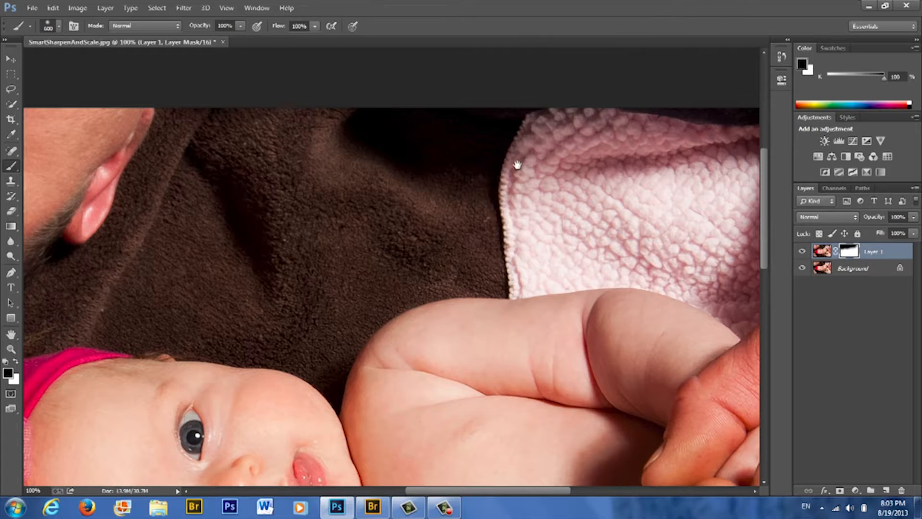
{"action": "left_click_drag", "start_coordinate": [524, 160], "coordinate": [288, 154]}
{"action": "left_click_drag", "start_coordinate": [196, 313], "coordinate": [328, 128]}
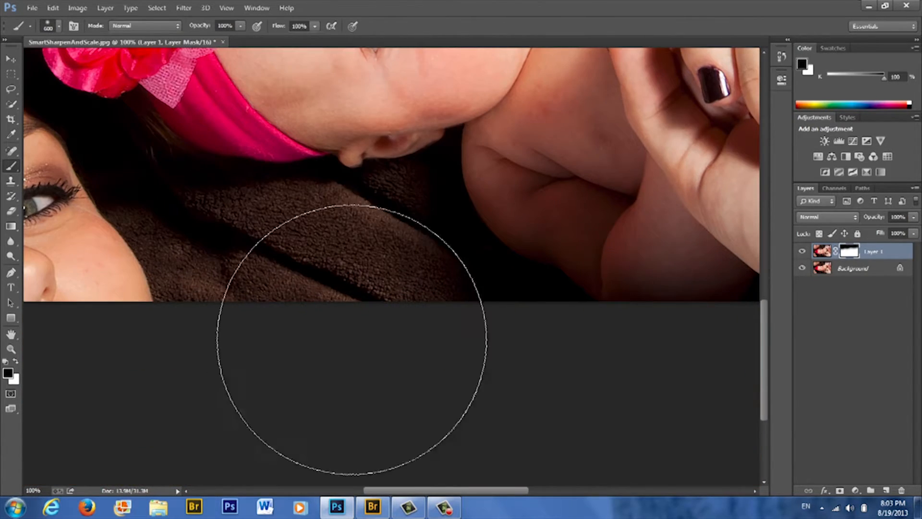
{"action": "left_click_drag", "start_coordinate": [202, 288], "coordinate": [603, 391]}
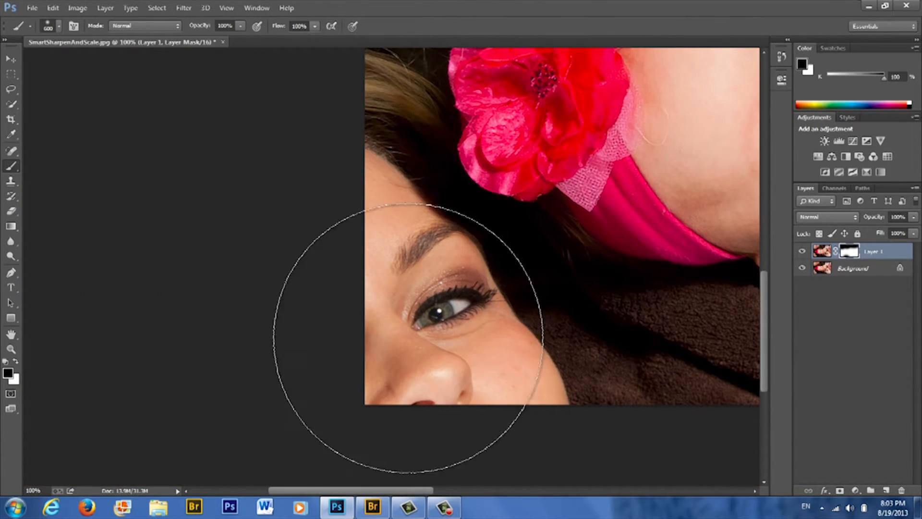
{"action": "key", "text": "ctrl+0"}
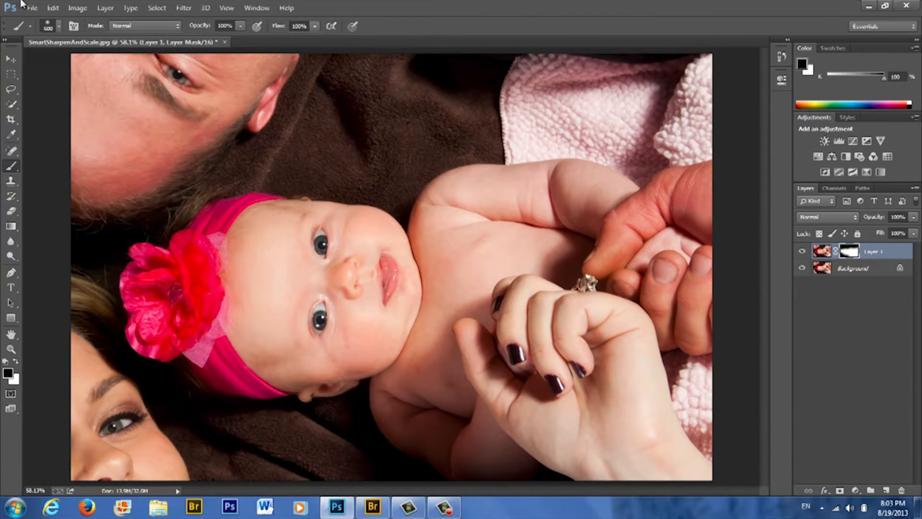
Open the Image Size dialog, center the baby's eye in its preview and look through the Fit To presets, keeping Original Size.
{"action": "left_click", "coordinate": [8, 58]}
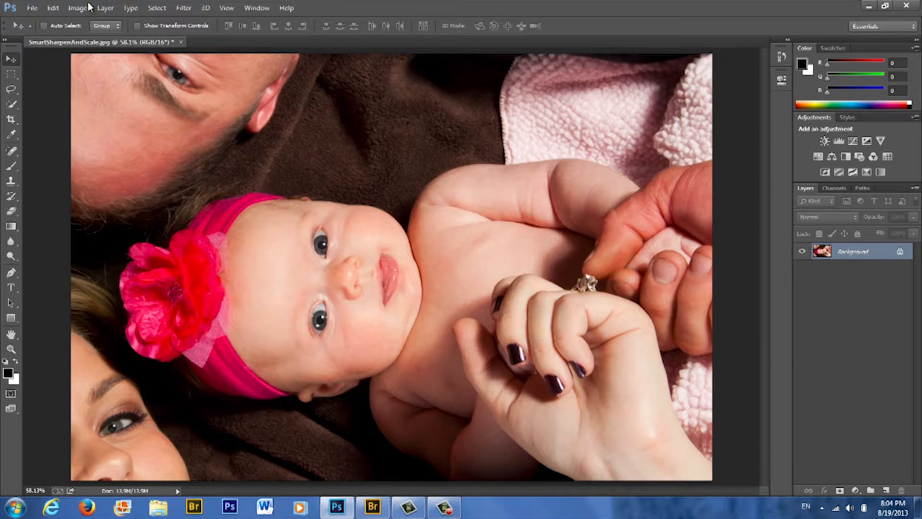
{"action": "left_click", "coordinate": [88, 8]}
{"action": "left_click", "coordinate": [116, 91]}
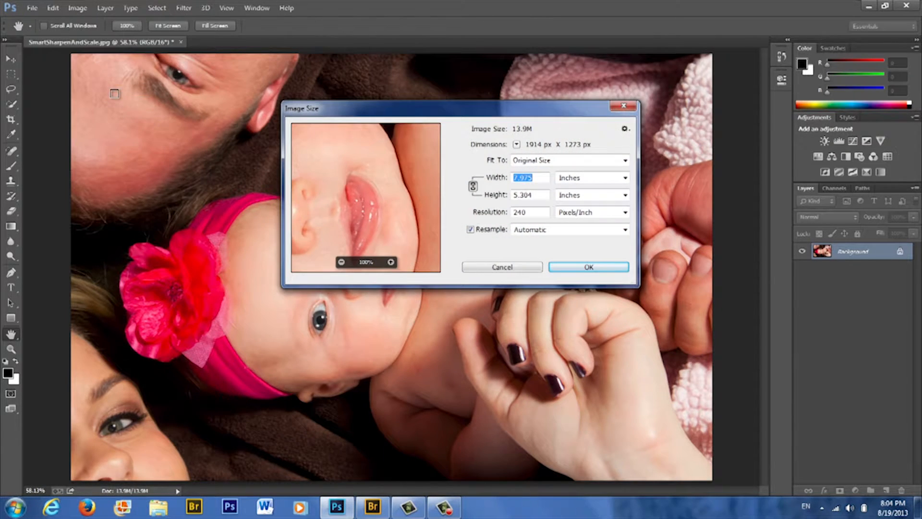
{"action": "left_click_drag", "start_coordinate": [319, 200], "coordinate": [385, 216]}
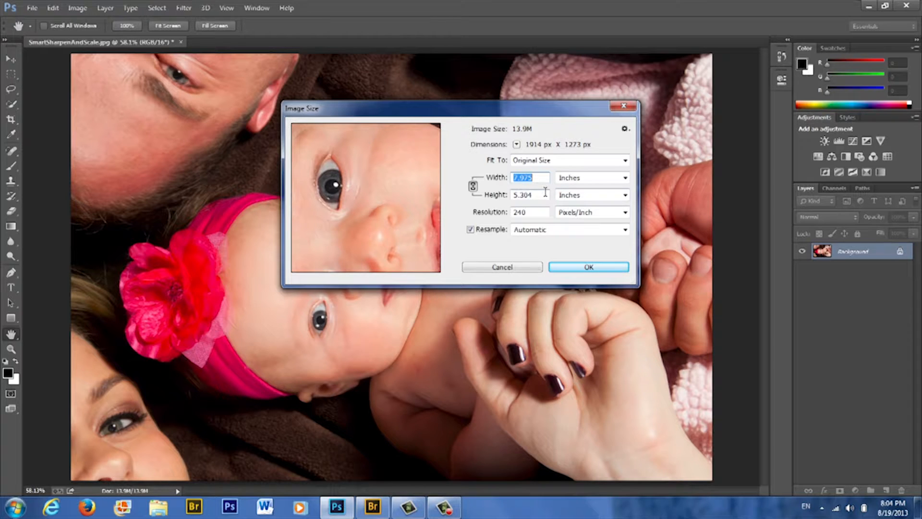
{"action": "left_click", "coordinate": [579, 162]}
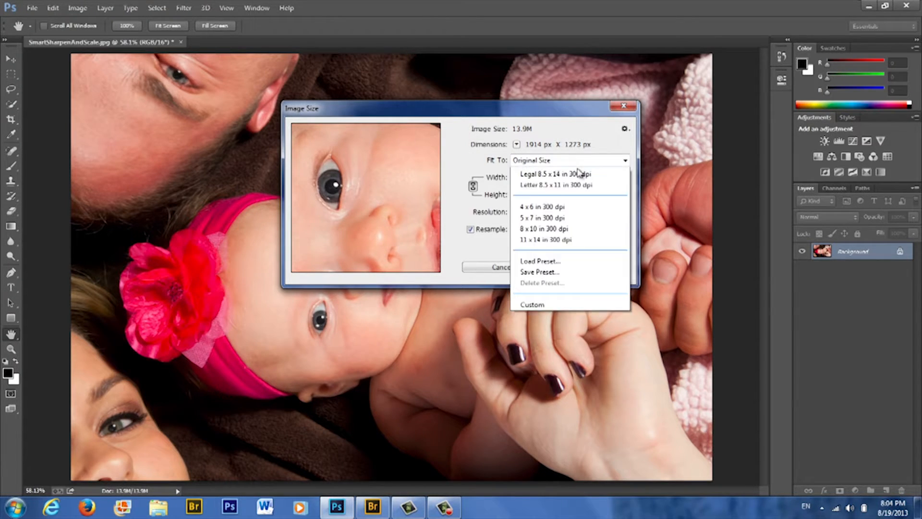
{"action": "left_click", "coordinate": [601, 141]}
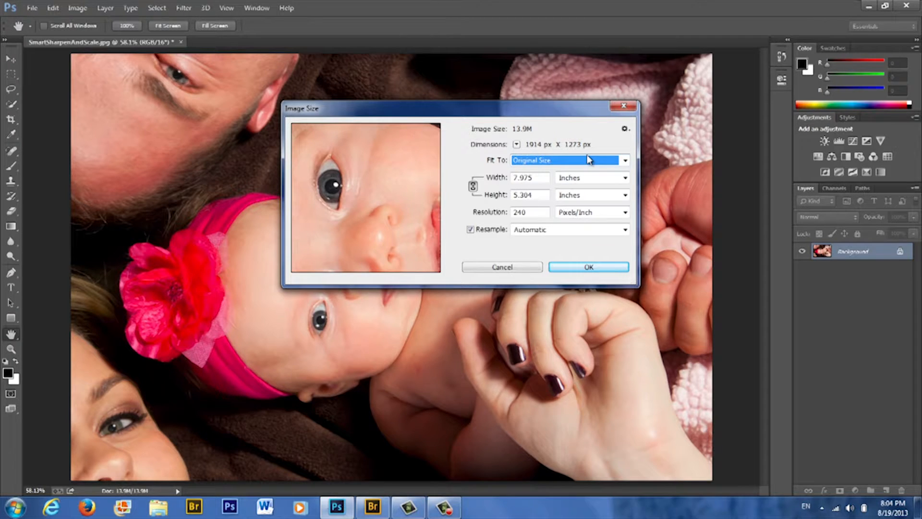
{"action": "mouse_move", "coordinate": [335, 208]}
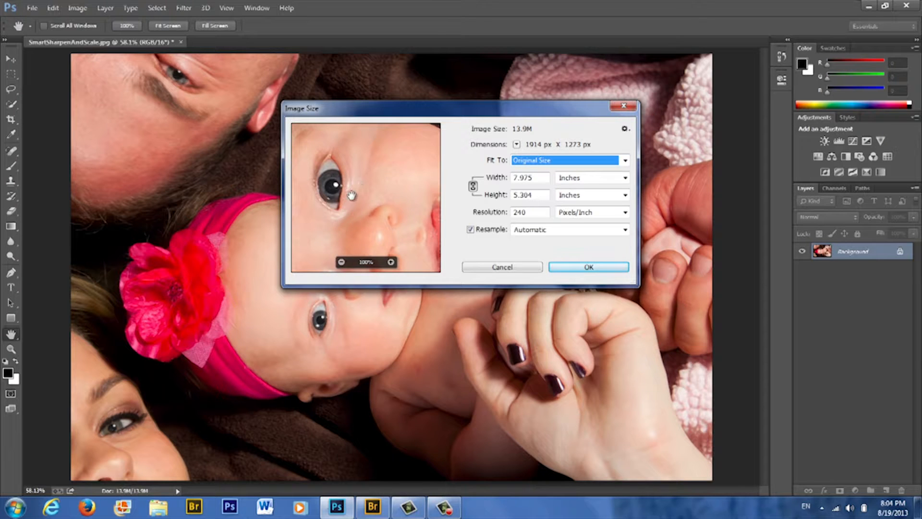
Try an image width of 24 inches, change it to 36 inches, and center the baby's eye in the preview.
{"action": "left_click_drag", "start_coordinate": [339, 193], "coordinate": [378, 189]}
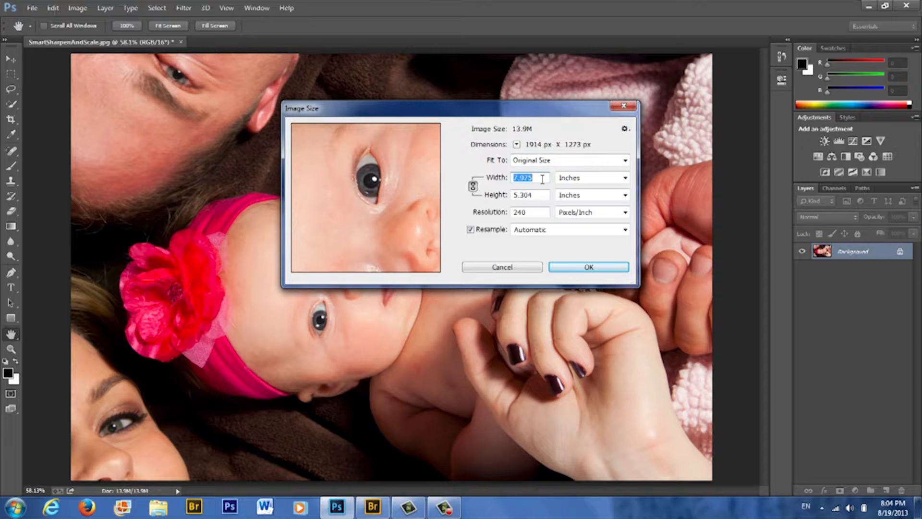
{"action": "type", "text": "24"}
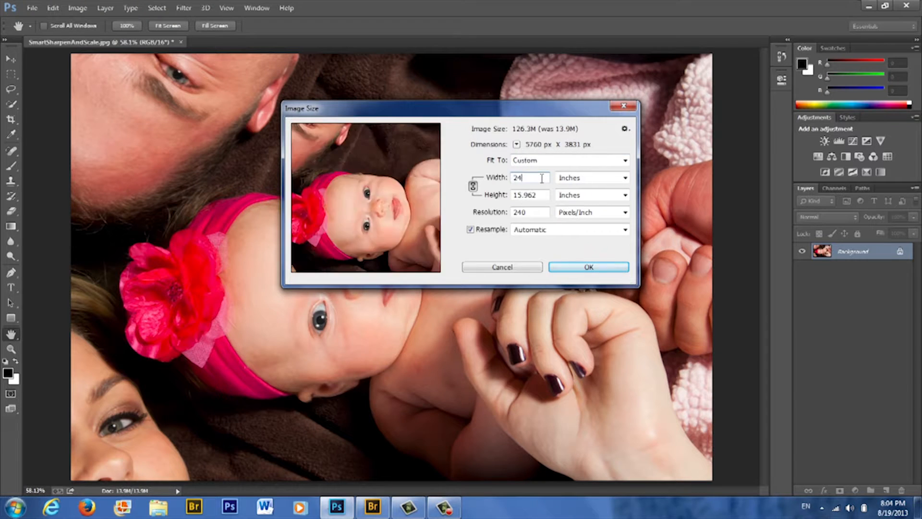
{"action": "type", "text": "36"}
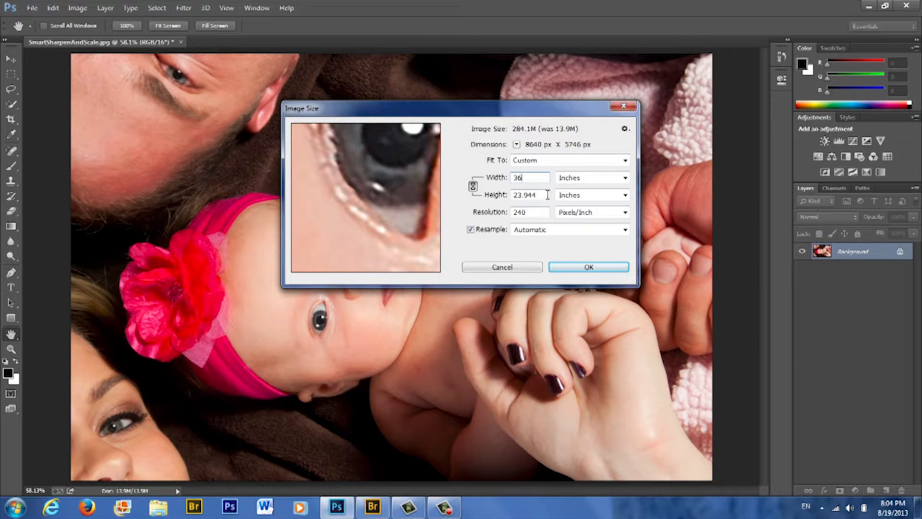
{"action": "left_click_drag", "start_coordinate": [412, 150], "coordinate": [379, 207]}
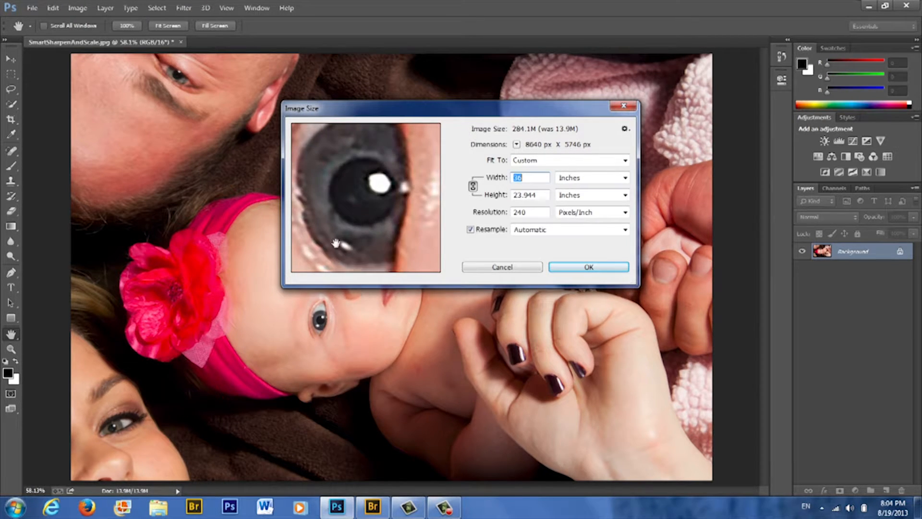
{"action": "left_click_drag", "start_coordinate": [336, 243], "coordinate": [345, 197]}
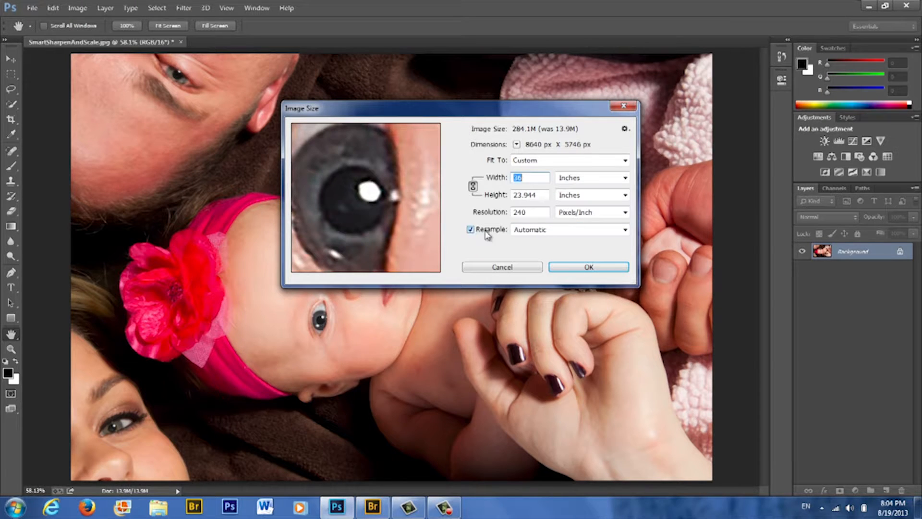
Set resampling to Preserve Details (enlargement) and enlarge the Image Size dialog to inspect the baby's eye in a bigger preview.
{"action": "left_click", "coordinate": [560, 234]}
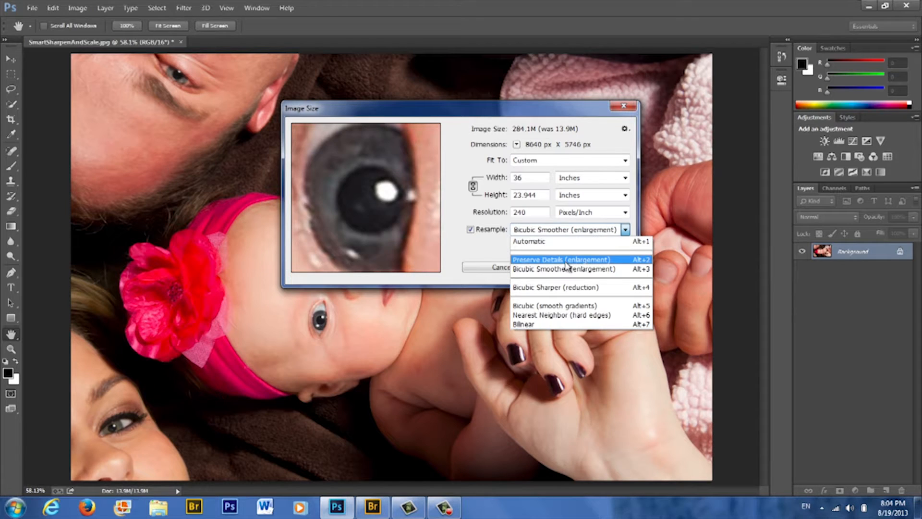
{"action": "left_click", "coordinate": [566, 257]}
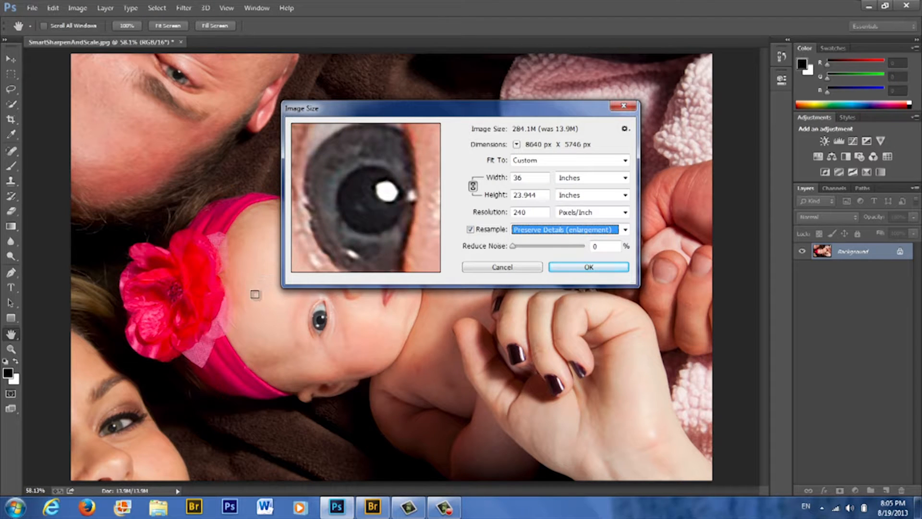
{"action": "left_click_drag", "start_coordinate": [283, 288], "coordinate": [88, 454]}
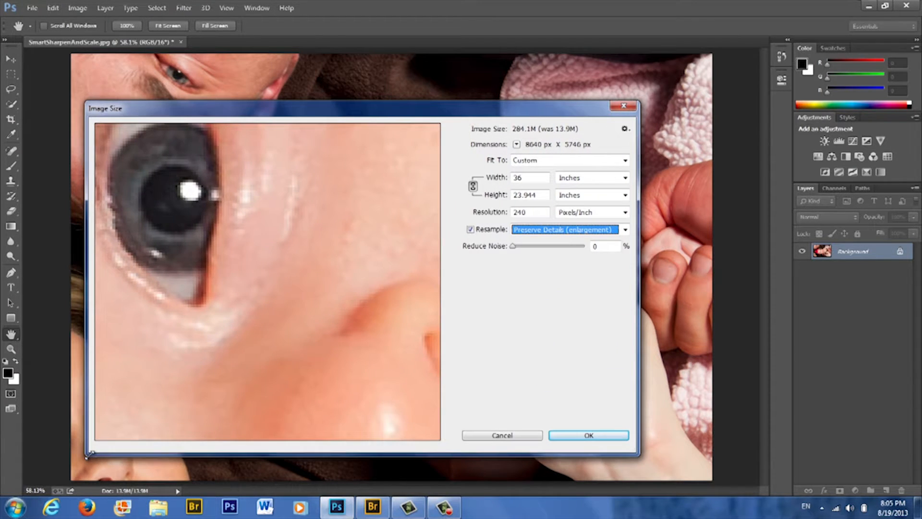
{"action": "left_click_drag", "start_coordinate": [243, 197], "coordinate": [353, 271]}
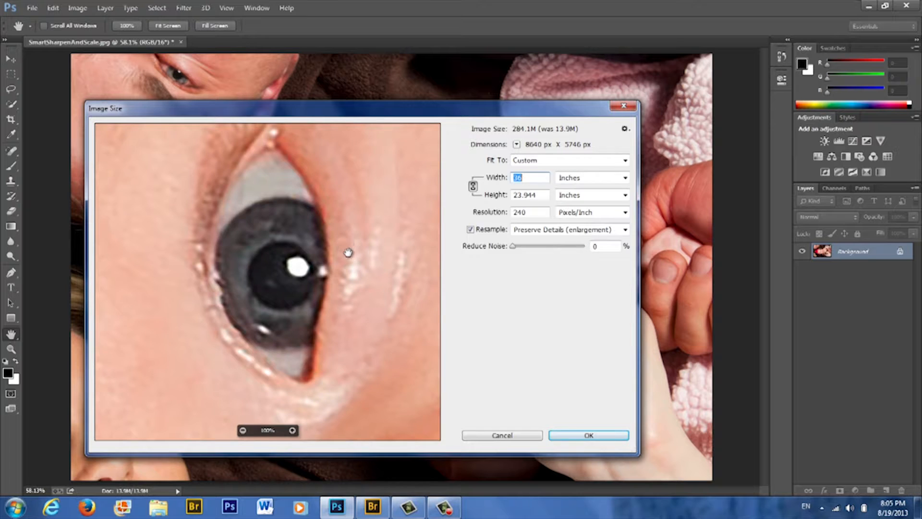
{"action": "left_click_drag", "start_coordinate": [338, 247], "coordinate": [332, 254]}
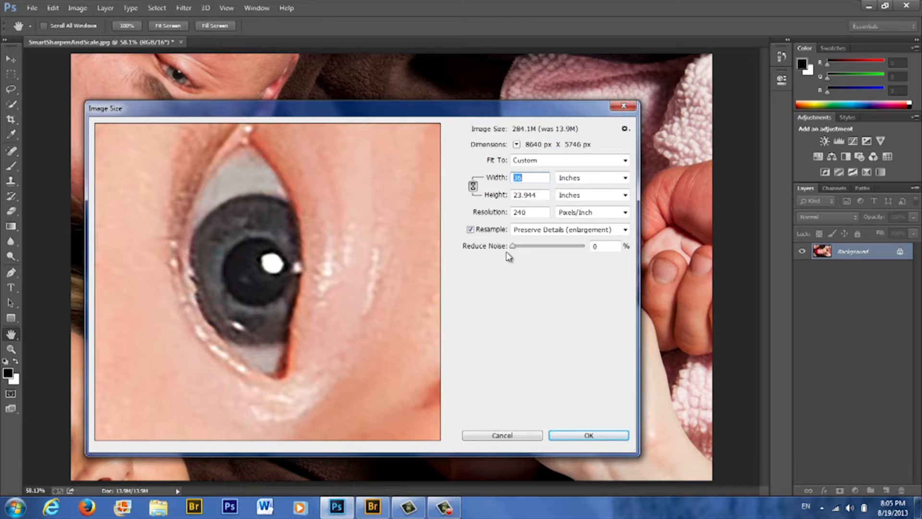
Raise Reduce Noise slightly for the enlargement and apply the new image size.
{"action": "left_click", "coordinate": [523, 246]}
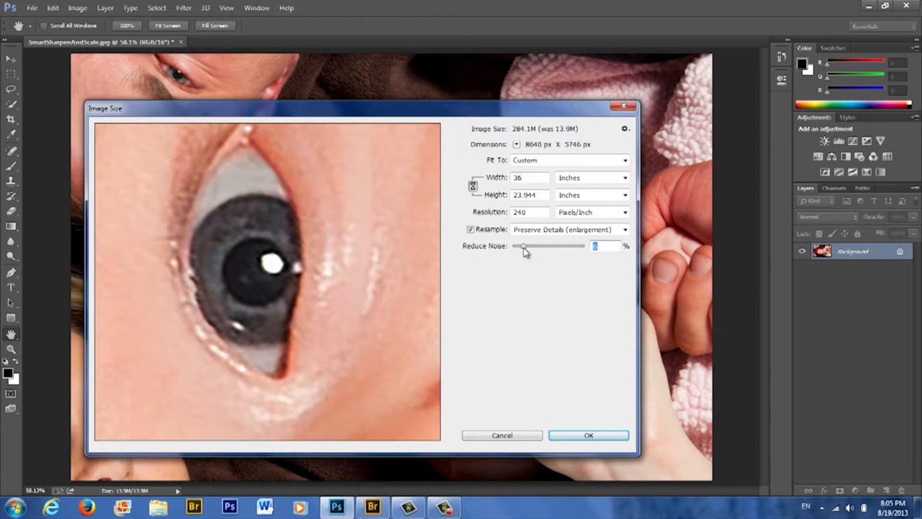
{"action": "left_click_drag", "start_coordinate": [527, 249], "coordinate": [535, 252]}
{"action": "left_click", "coordinate": [572, 435]}
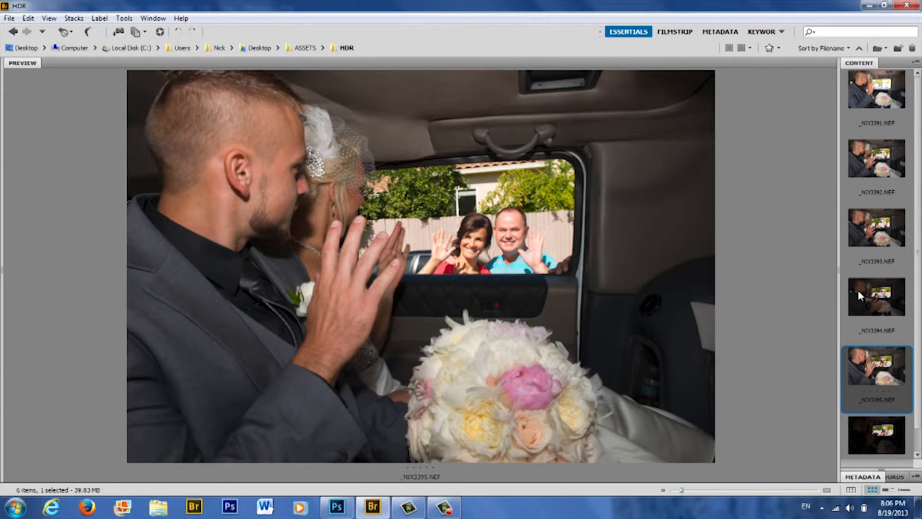
Open the selected car-interior photo _NIX3395.NEF from Bridge with Adobe Photoshop CC.
{"action": "right_click", "coordinate": [877, 361]}
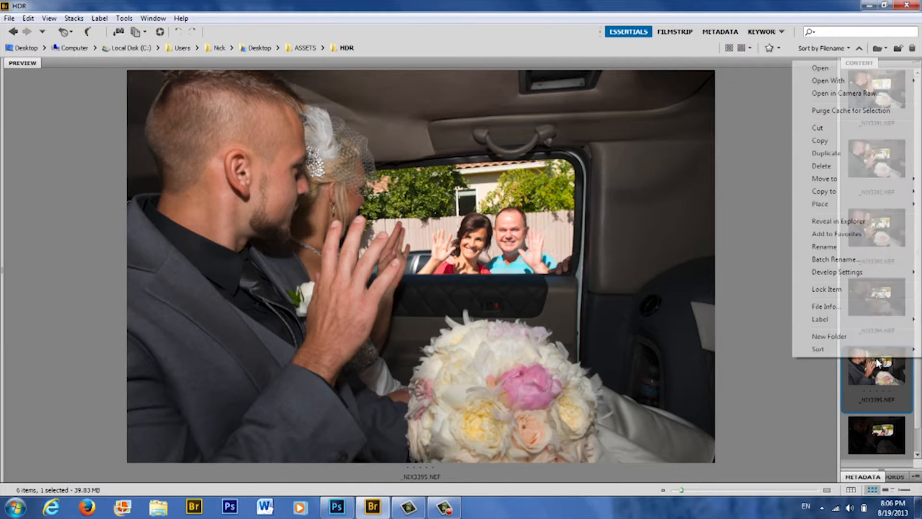
{"action": "mouse_move", "coordinate": [840, 80]}
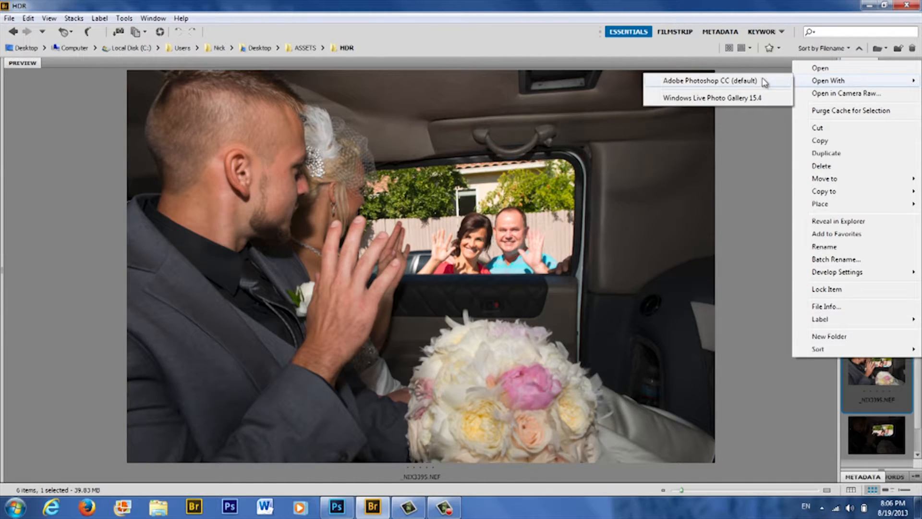
{"action": "left_click", "coordinate": [764, 83]}
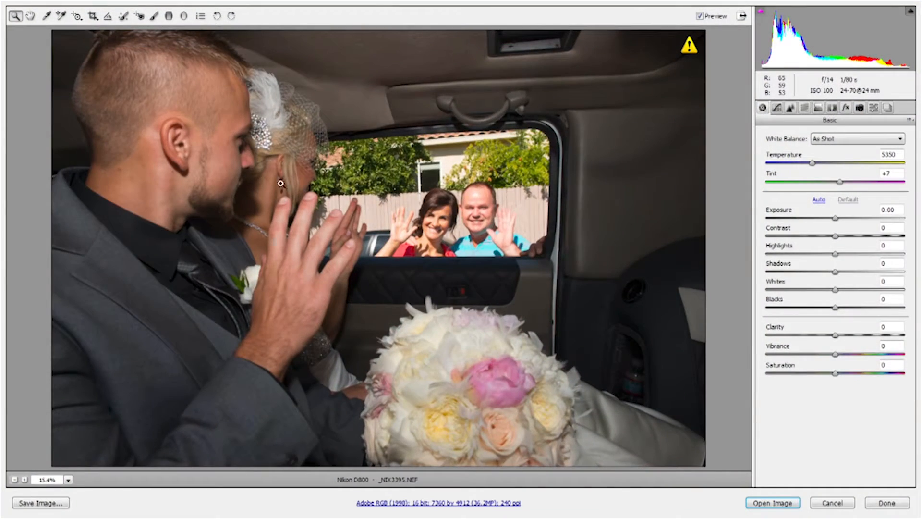
Keep the raw workflow depth at 16 Bits/Channel and open the photo as an editable image.
{"action": "left_click", "coordinate": [417, 504]}
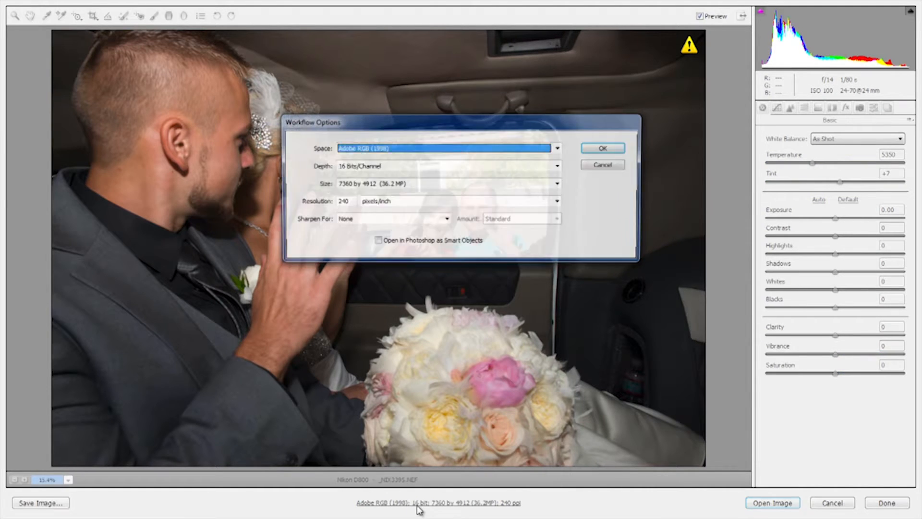
{"action": "left_click", "coordinate": [387, 168]}
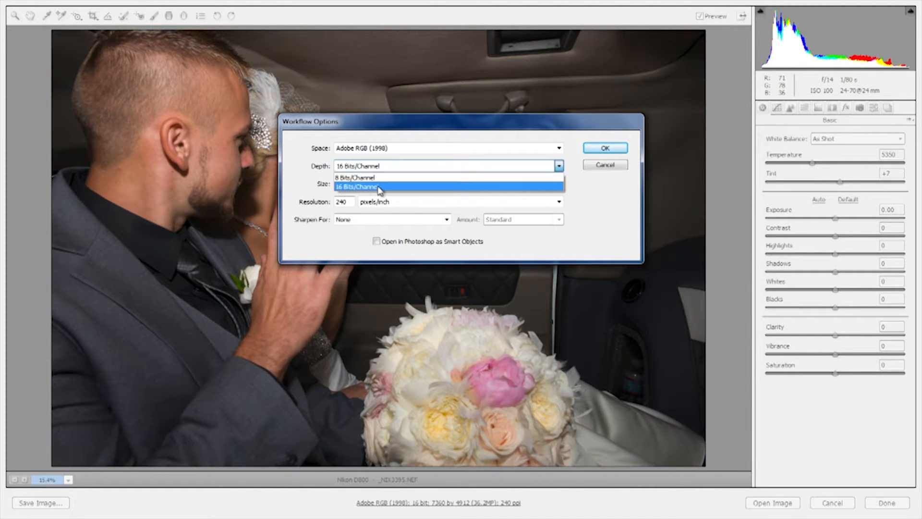
{"action": "left_click", "coordinate": [380, 187]}
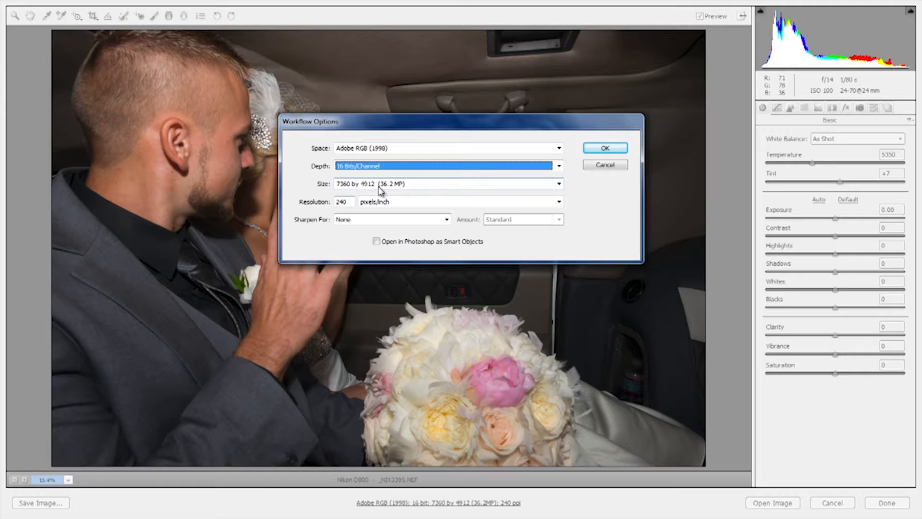
{"action": "left_click", "coordinate": [603, 151]}
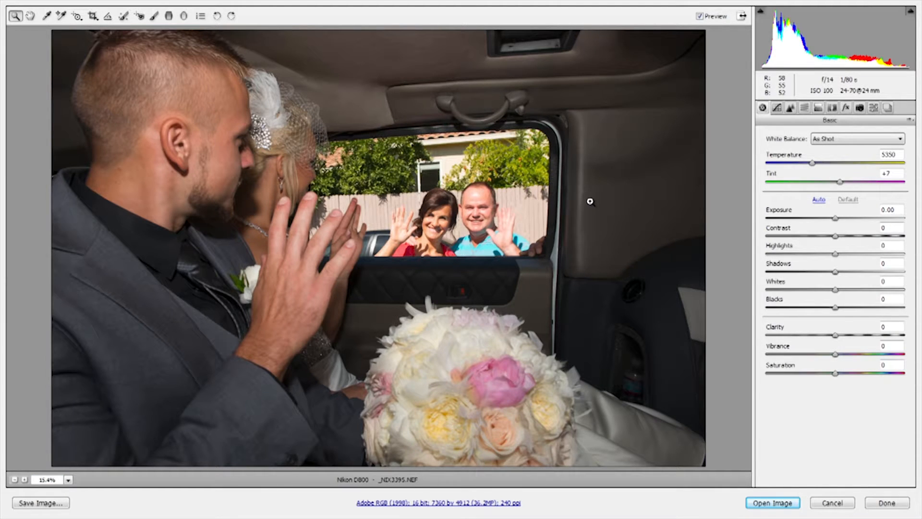
{"action": "left_click", "coordinate": [769, 504]}
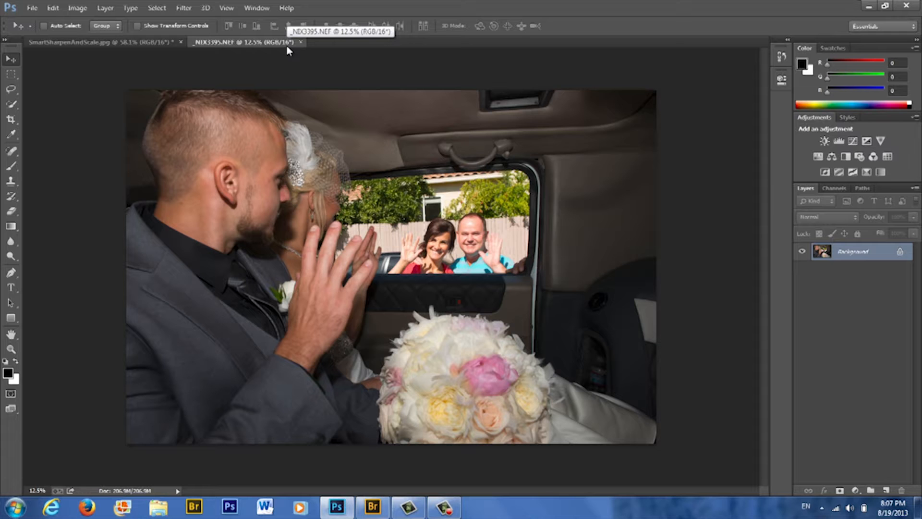
{"action": "left_click", "coordinate": [77, 9]}
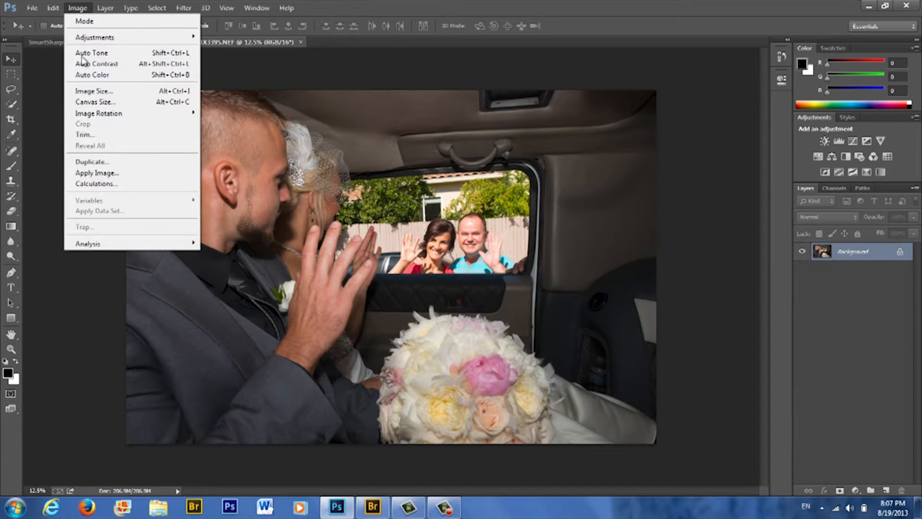
{"action": "left_click", "coordinate": [129, 8]}
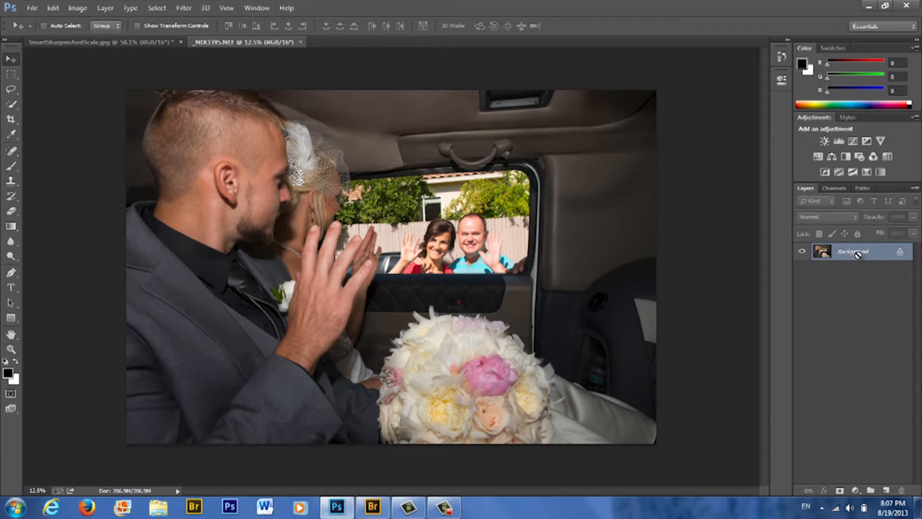
Duplicate the Background layer and convert the copy for smart filters.
{"action": "key", "text": "ctrl+j"}
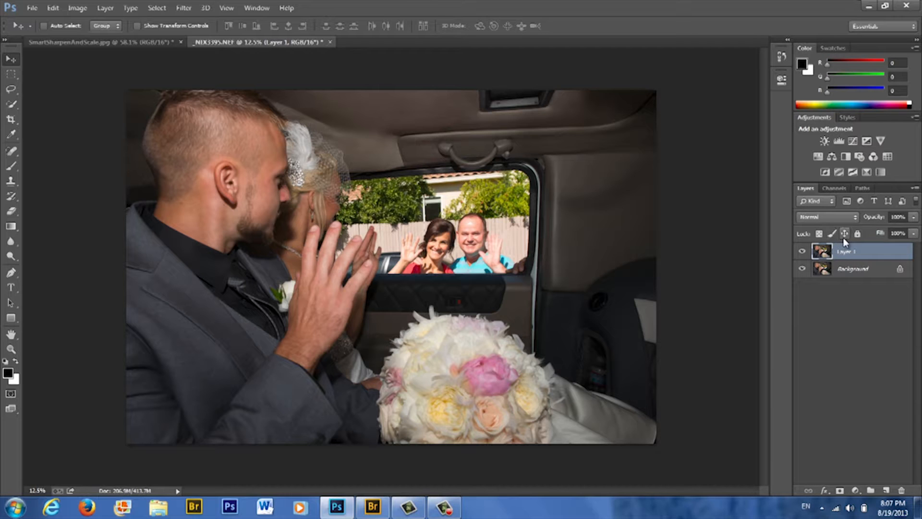
{"action": "right_click", "coordinate": [852, 251]}
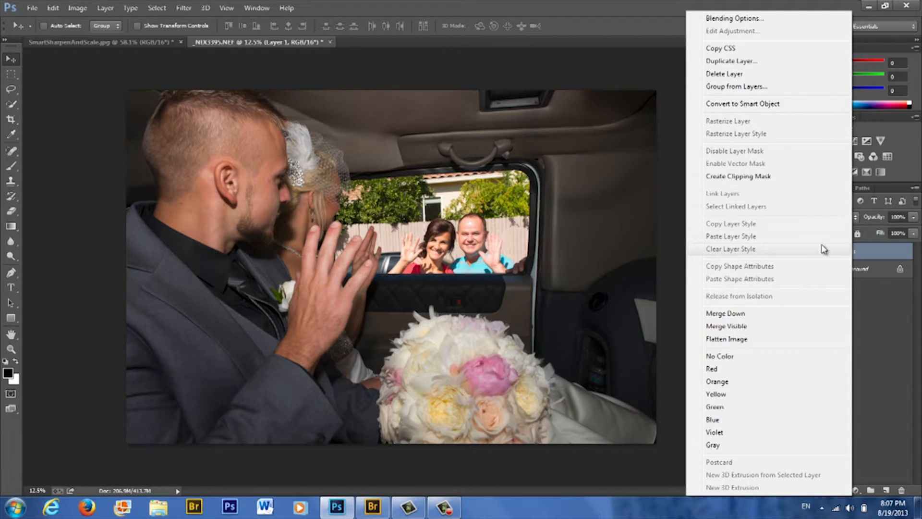
{"action": "left_click", "coordinate": [769, 107]}
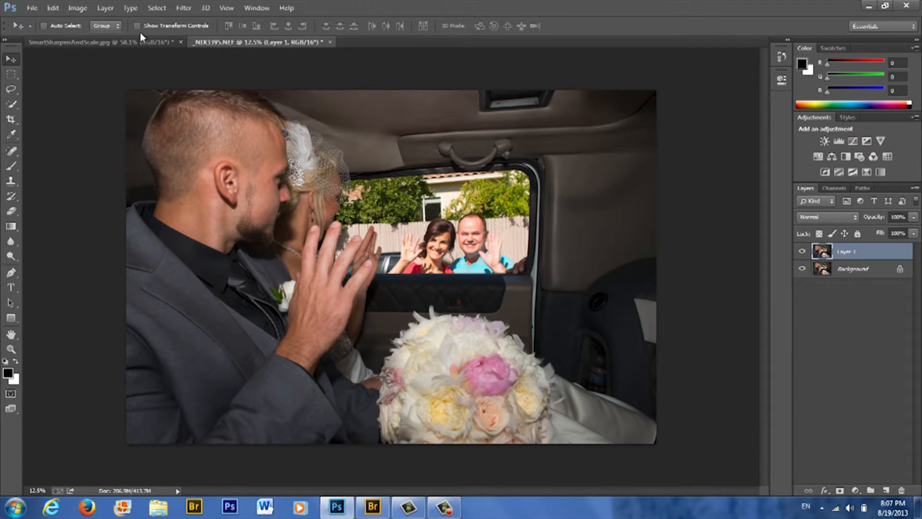
{"action": "left_click", "coordinate": [187, 8]}
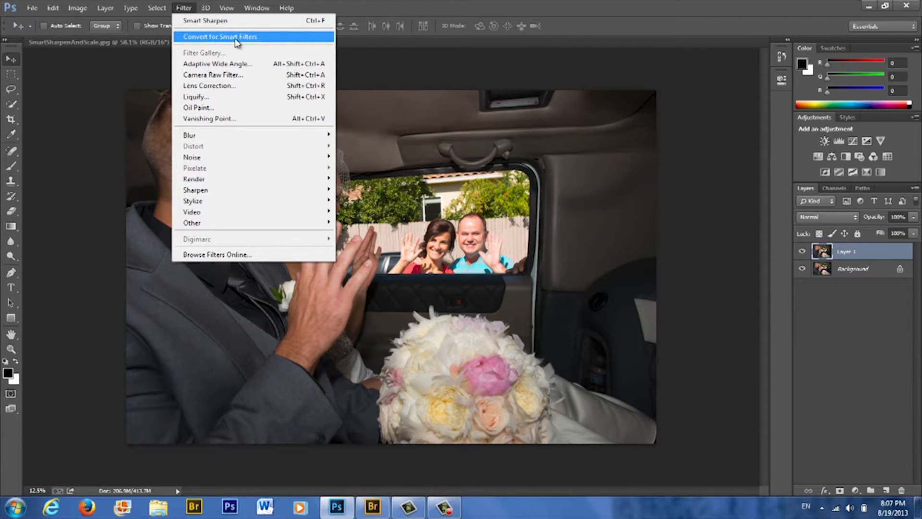
{"action": "left_click", "coordinate": [281, 42]}
{"action": "left_click", "coordinate": [402, 216]}
{"action": "left_click", "coordinate": [452, 196]}
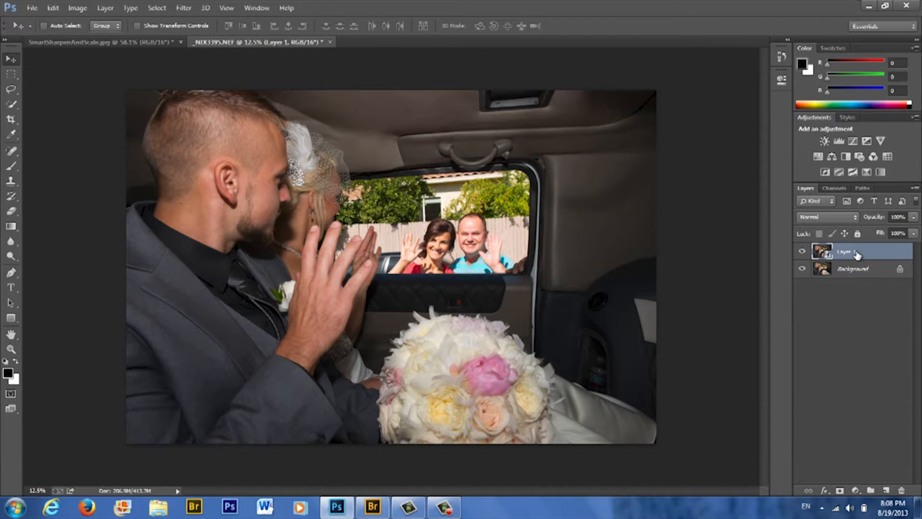
Start the Camera Raw Filter on the smart object, setting Highlights to -100, Exposure to -0.65 and Shadows to +81.
{"action": "left_click", "coordinate": [183, 7]}
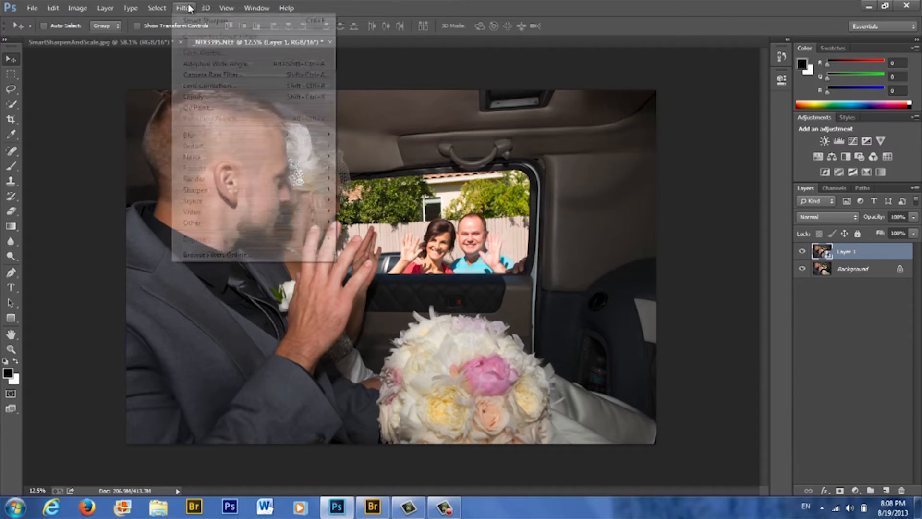
{"action": "left_click", "coordinate": [254, 80]}
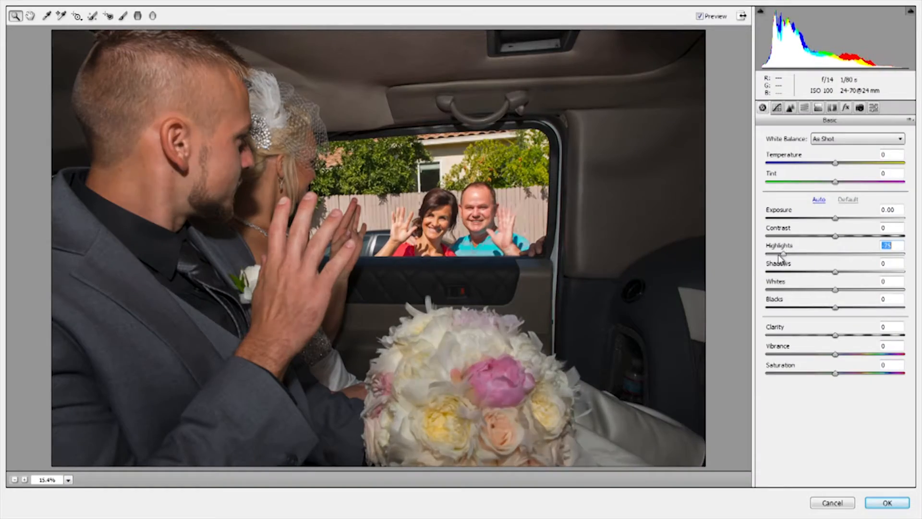
{"action": "left_click_drag", "start_coordinate": [778, 259], "coordinate": [743, 263]}
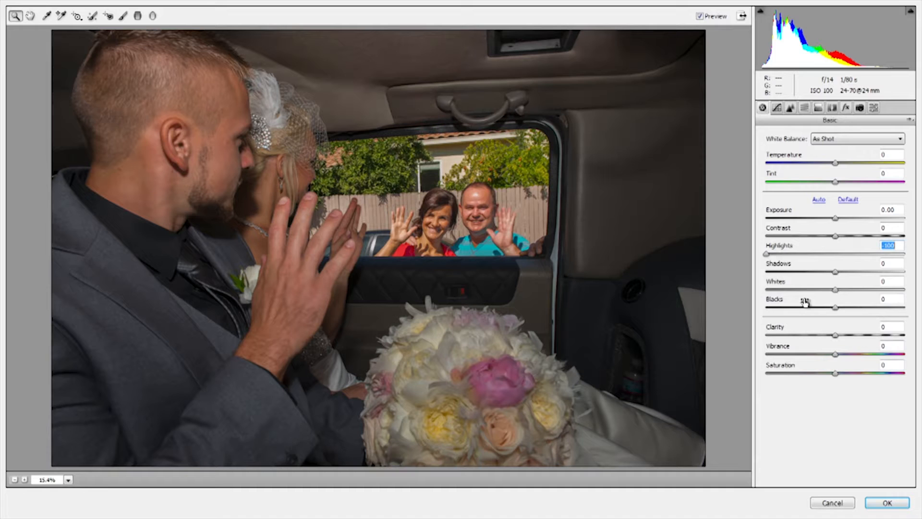
{"action": "left_click_drag", "start_coordinate": [835, 218], "coordinate": [826, 220]}
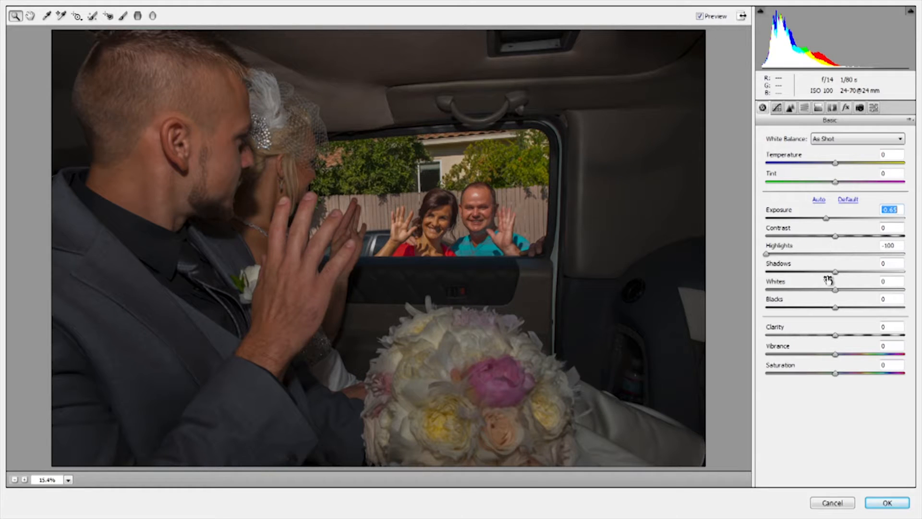
{"action": "left_click_drag", "start_coordinate": [844, 274], "coordinate": [893, 281]}
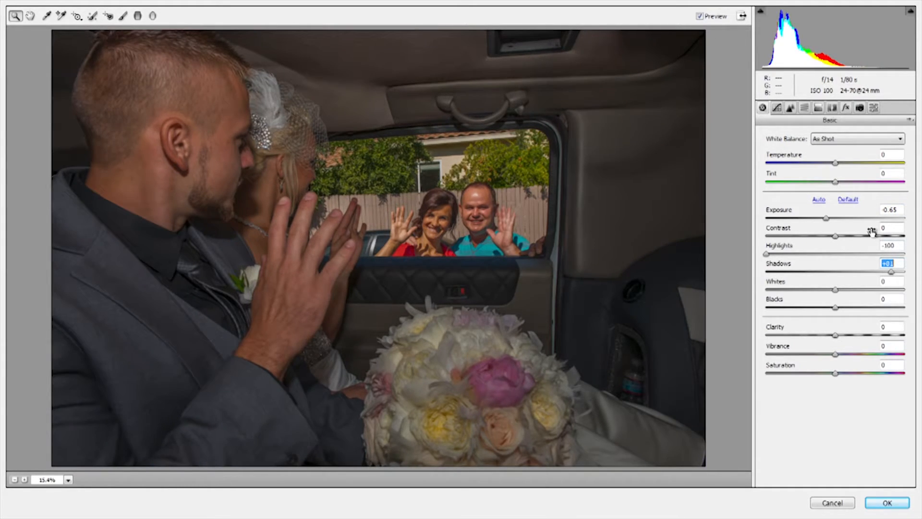
Refine the scene outside the car window with Exposure at -0.85 and Highlights at -57.
{"action": "left_click_drag", "start_coordinate": [826, 218], "coordinate": [833, 222]}
{"action": "left_click_drag", "start_coordinate": [784, 255], "coordinate": [796, 254]}
{"action": "left_click_drag", "start_coordinate": [829, 222], "coordinate": [823, 219]}
{"action": "left_click_drag", "start_coordinate": [800, 254], "coordinate": [802, 254]}
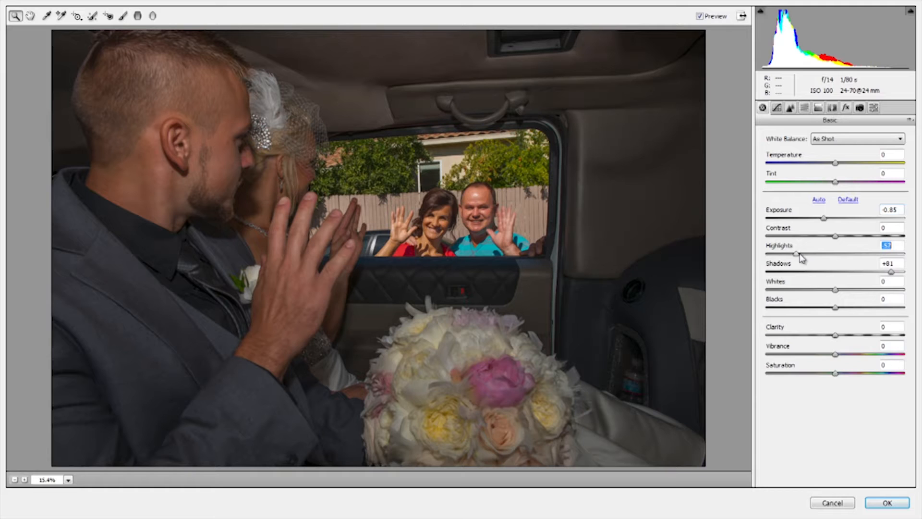
Set Blacks to -28, Temperature to -7 and Tint to +2, and apply the Camera Raw Filter.
{"action": "left_click_drag", "start_coordinate": [820, 309], "coordinate": [816, 309]}
{"action": "left_click_drag", "start_coordinate": [834, 165], "coordinate": [842, 188]}
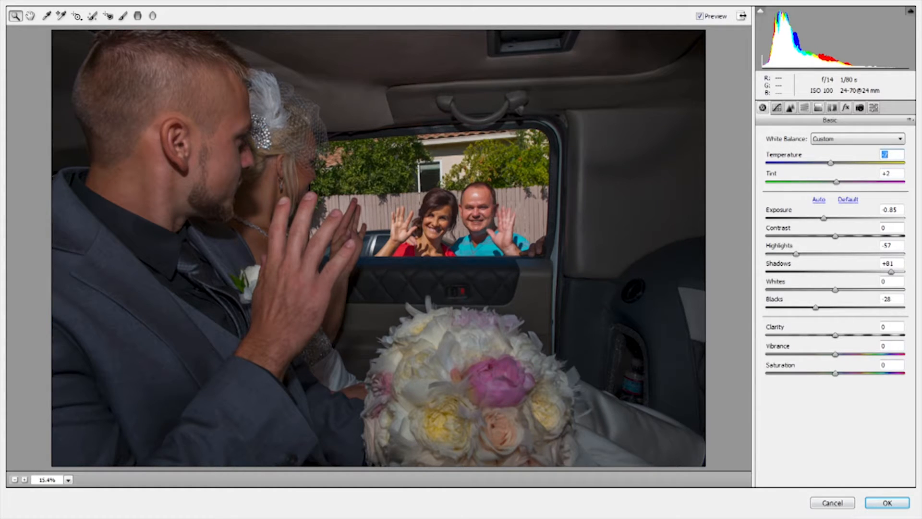
{"action": "left_click", "coordinate": [872, 506]}
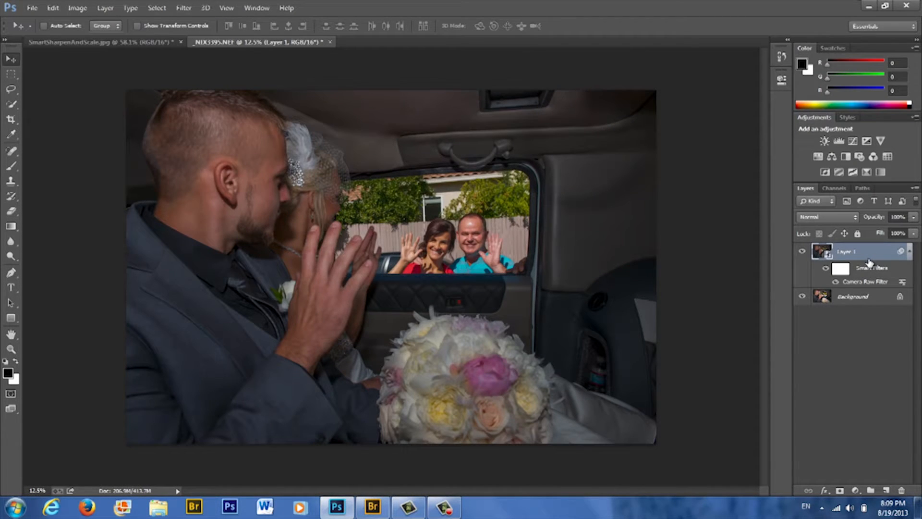
Duplicate the filtered layer and edit the copy's Camera Raw Filter for the car interior, with Exposure +0.60 and Highlights -83.
{"action": "key", "text": "ctrl+j"}
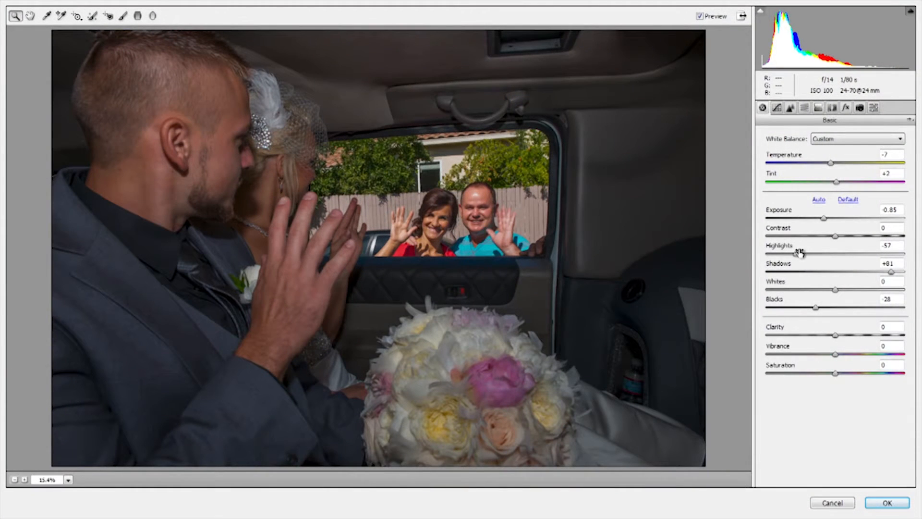
{"action": "left_click_drag", "start_coordinate": [824, 220], "coordinate": [844, 222]}
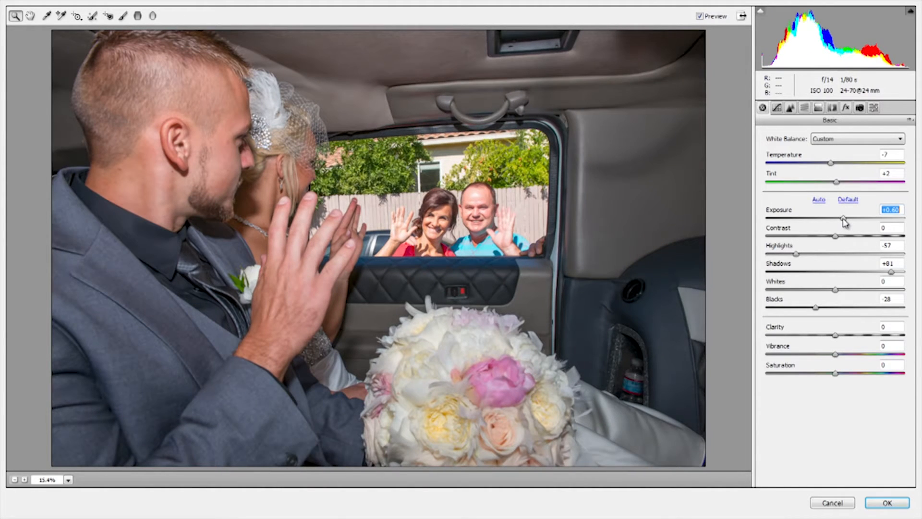
{"action": "left_click_drag", "start_coordinate": [795, 253], "coordinate": [780, 257]}
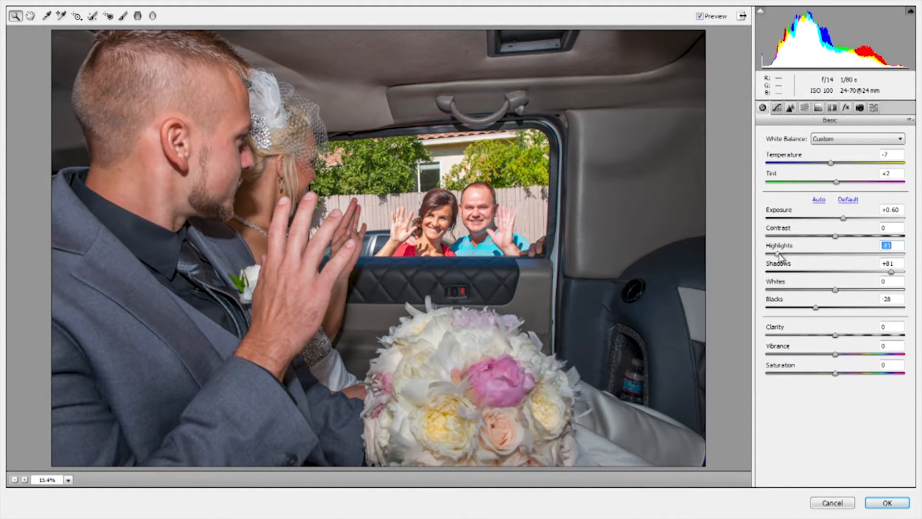
{"action": "left_click", "coordinate": [843, 219]}
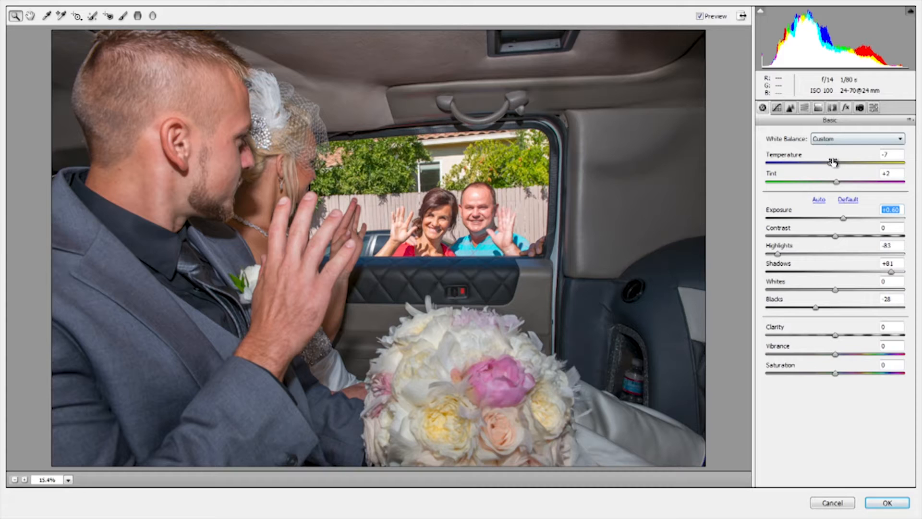
Set Temperature to -2, Blacks to -47, Contrast to +9 and Exposure to +0.50, and apply the filter to the copy.
{"action": "left_click_drag", "start_coordinate": [832, 164], "coordinate": [838, 165]}
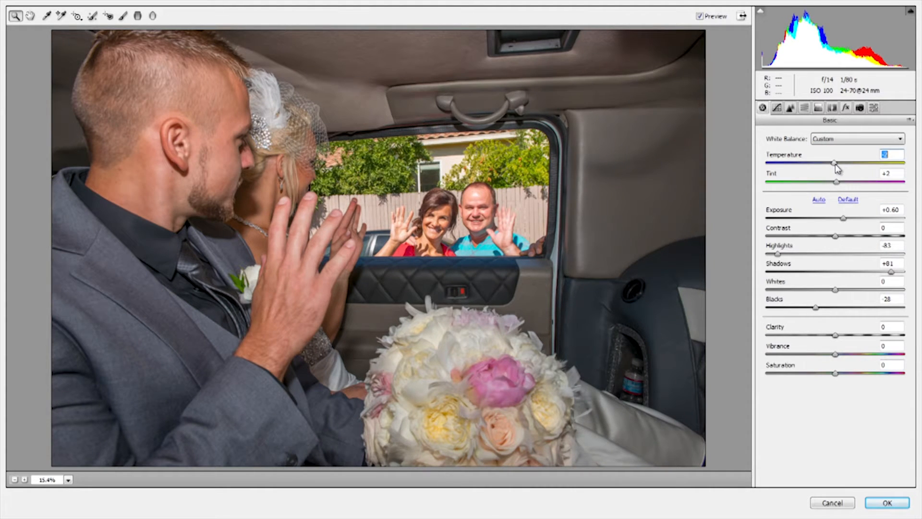
{"action": "left_click_drag", "start_coordinate": [816, 308], "coordinate": [802, 319]}
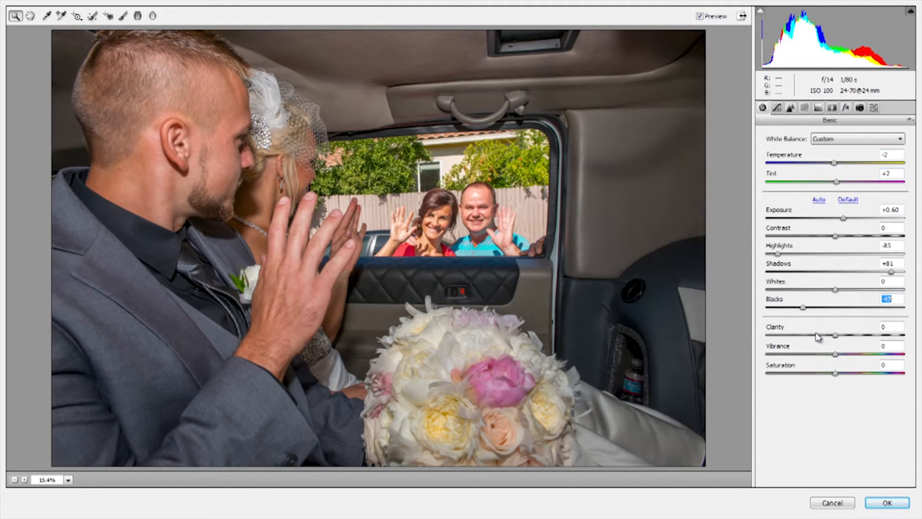
{"action": "mouse_move", "coordinate": [835, 236]}
{"action": "left_mouse_down"}
{"action": "mouse_move", "coordinate": [845, 237]}
{"action": "mouse_move", "coordinate": [834, 242]}
{"action": "mouse_move", "coordinate": [842, 221]}
{"action": "left_mouse_up"}
{"action": "left_click", "coordinate": [844, 219]}
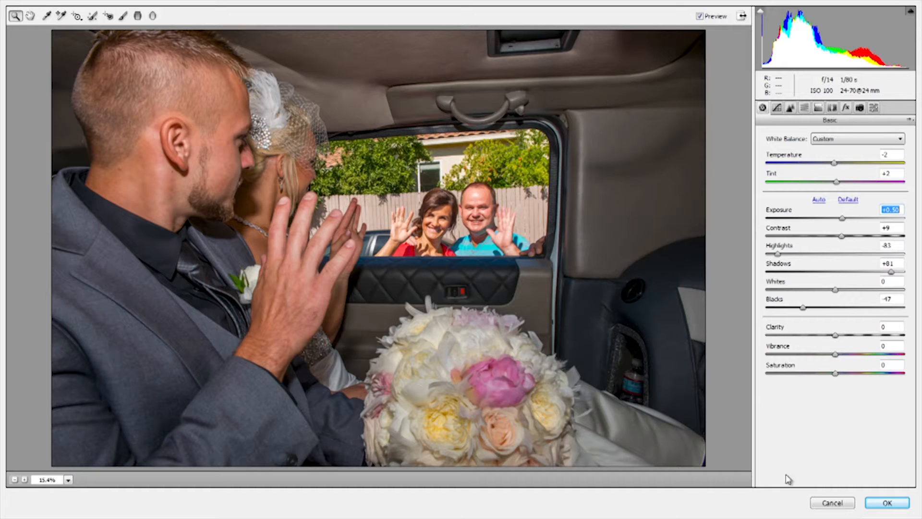
{"action": "left_click", "coordinate": [892, 505]}
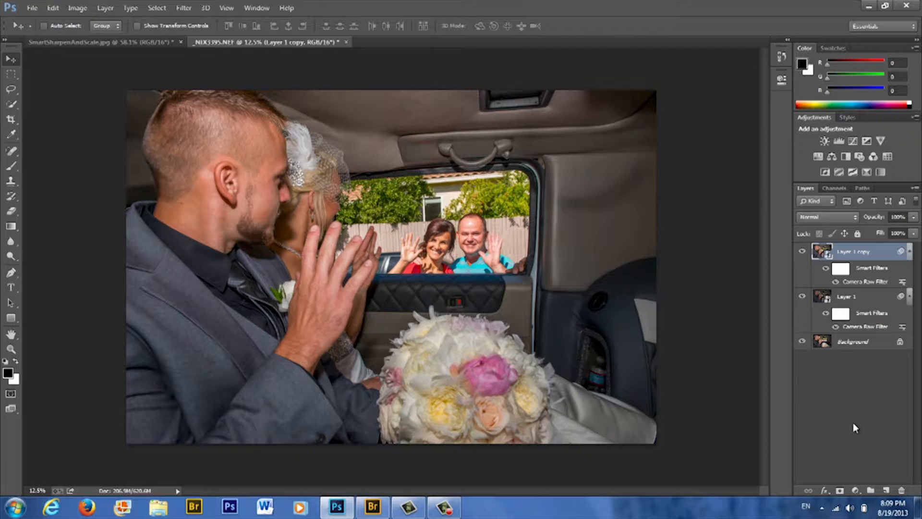
Add a layer mask to the brighter copy and paint black over the car window with a 600-pixel brush.
{"action": "left_click", "coordinate": [840, 489]}
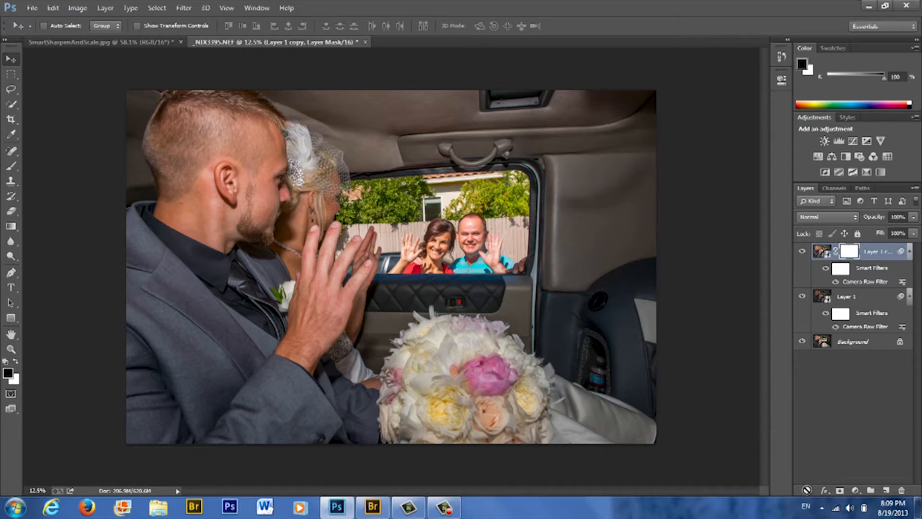
{"action": "key", "text": "b"}
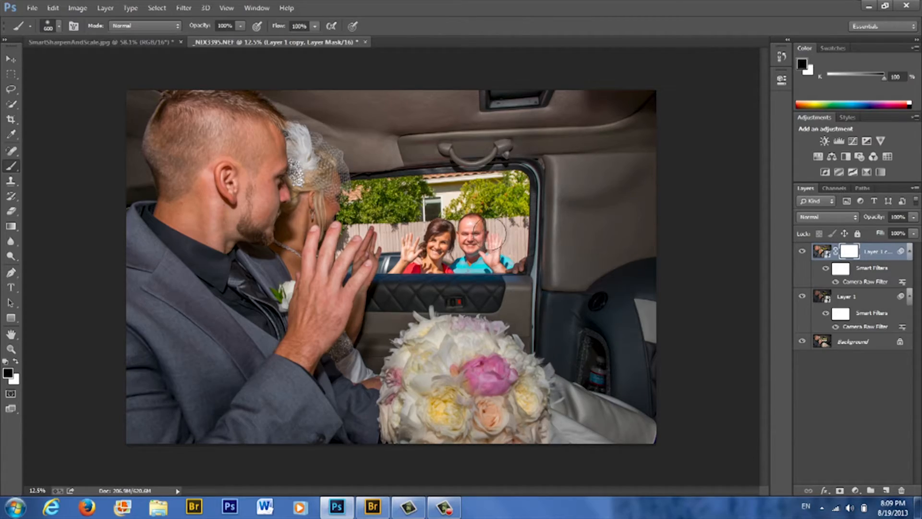
{"action": "key", "text": "z"}
{"action": "left_click_drag", "start_coordinate": [493, 217], "coordinate": [552, 265]}
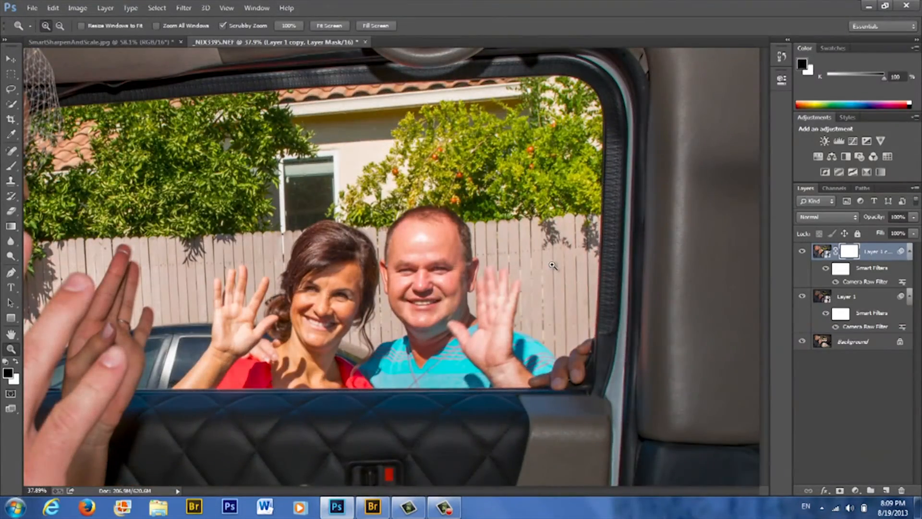
{"action": "key", "text": "b"}
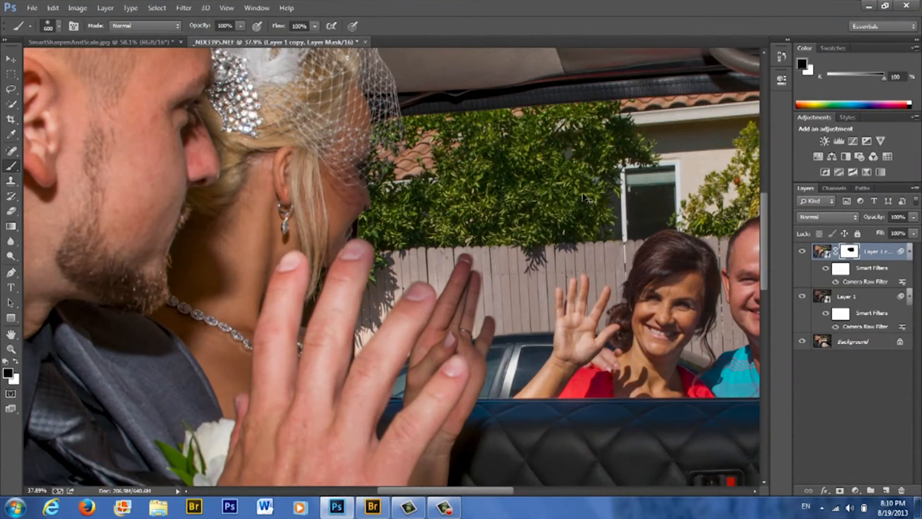
{"action": "key", "text": "ctrl+0"}
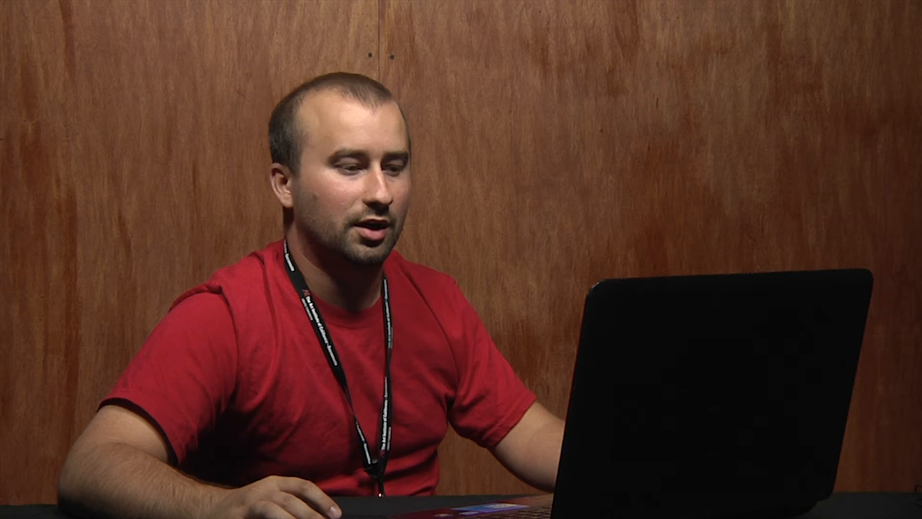